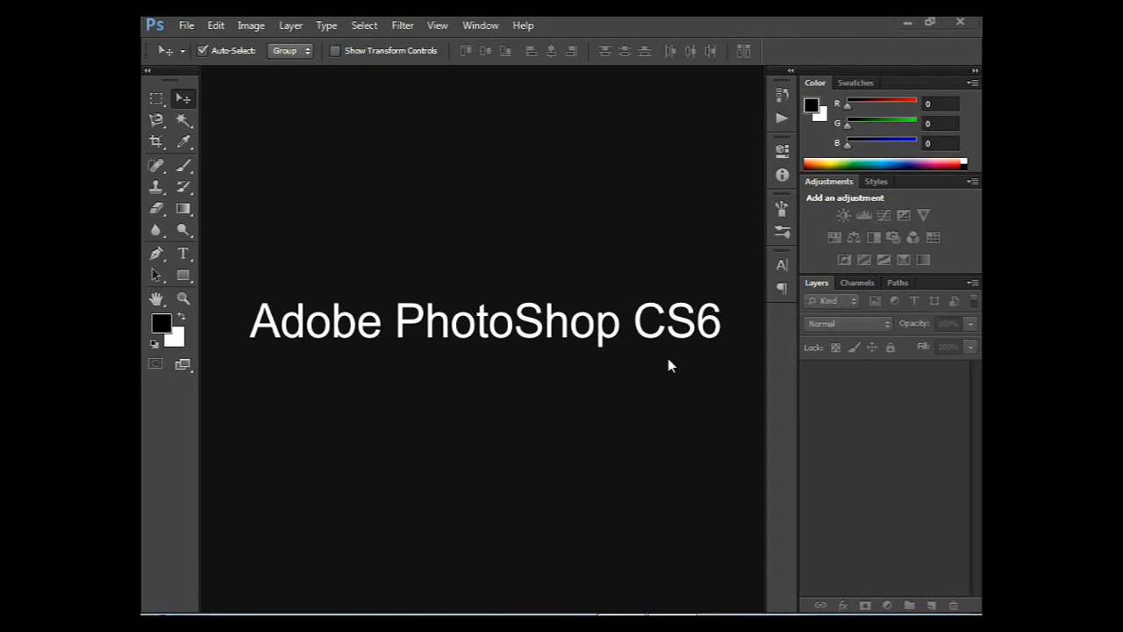
- Start a new document and name it 1st
left_click(186, 25)
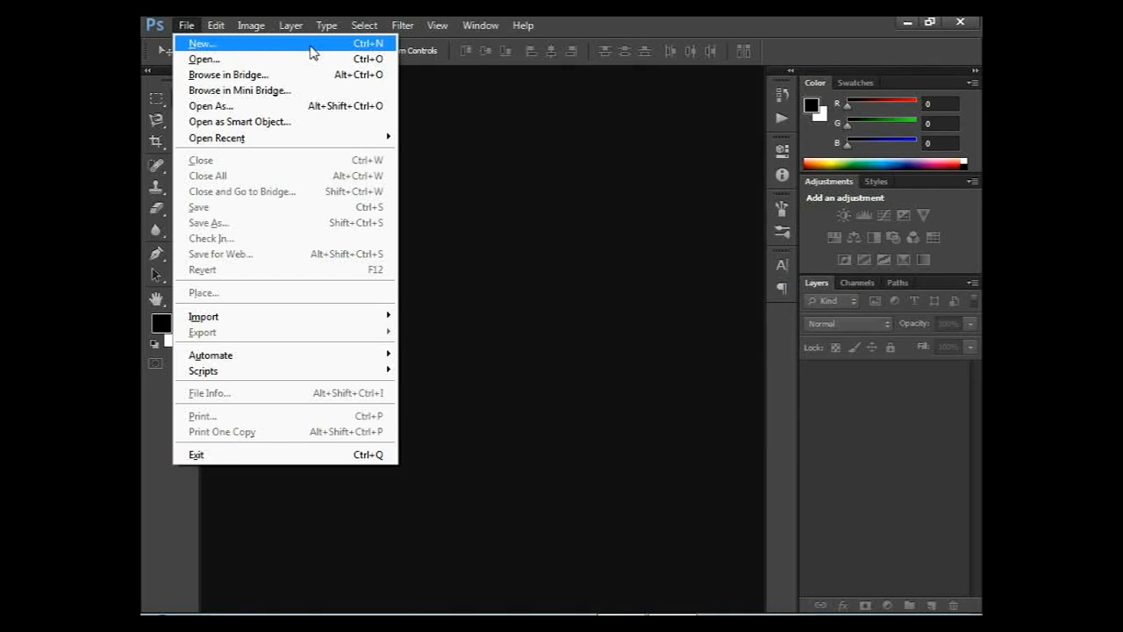
left_click(265, 41)
left_click(567, 156)
key("BackSpace")
key("BackSpace")
key("BackSpace")
key("BackSpace")
key("BackSpace")
key("BackSpace")
key("BackSpace")
key("BackSpace")
key("BackSpace")
key("BackSpace")
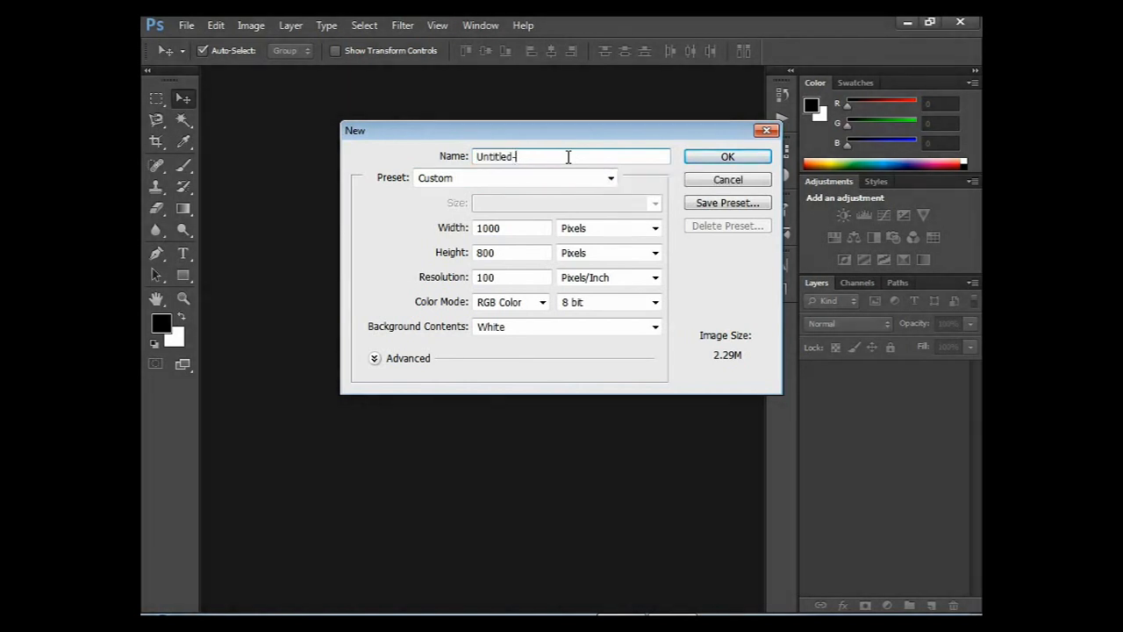
type("1st")
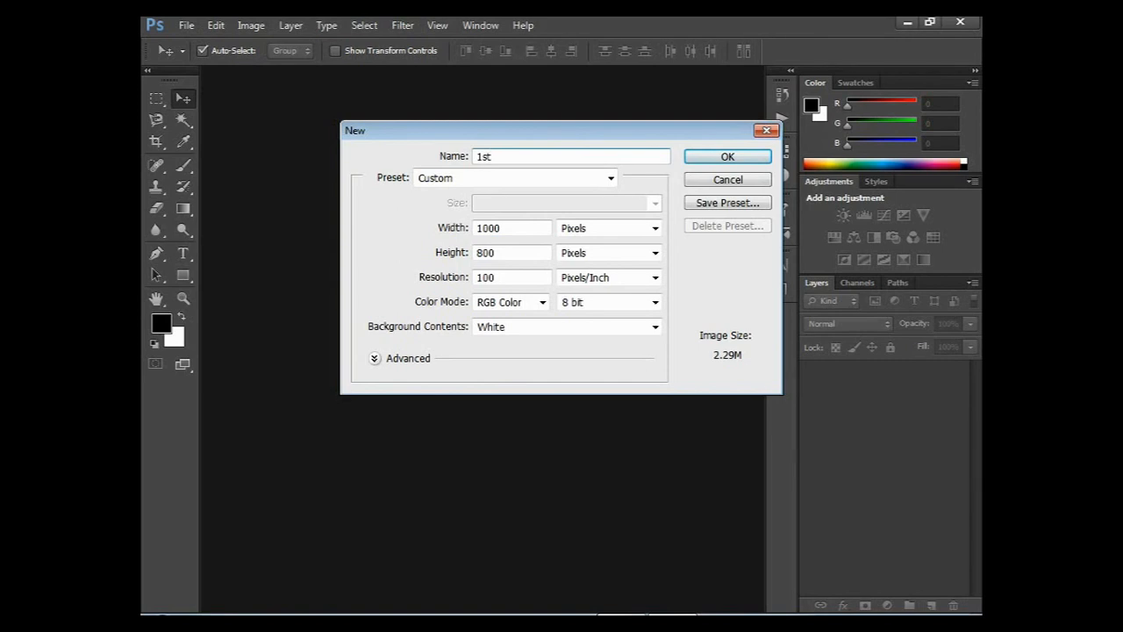
- Choose Pixels as the width unit and RGB Color as the color mode, then create the document and fit it on screen
left_click(536, 228)
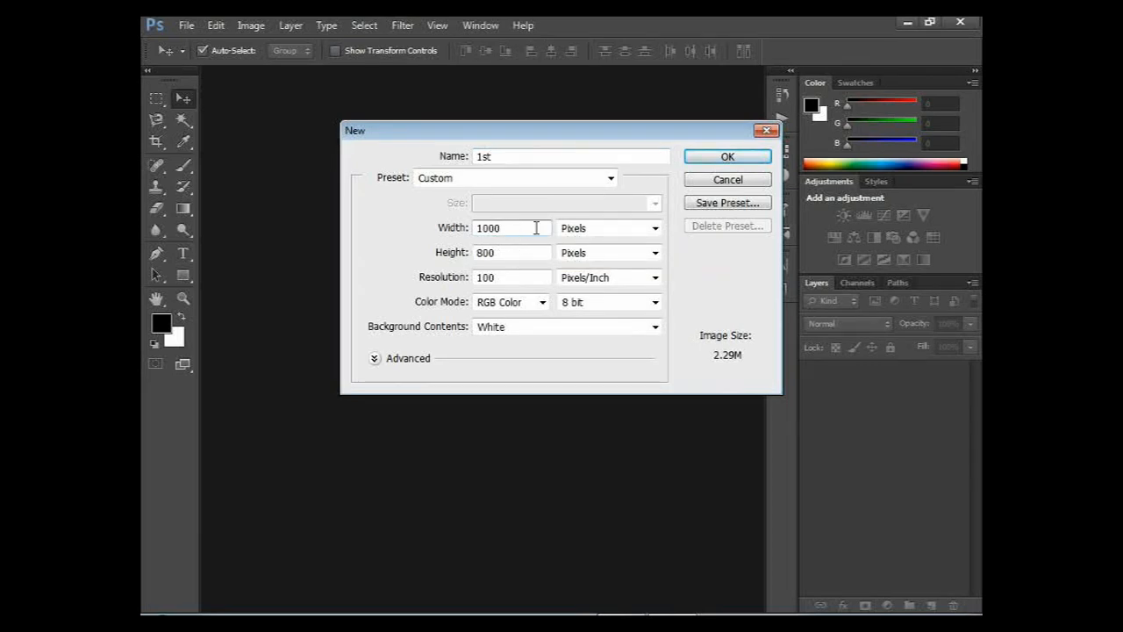
left_click(654, 228)
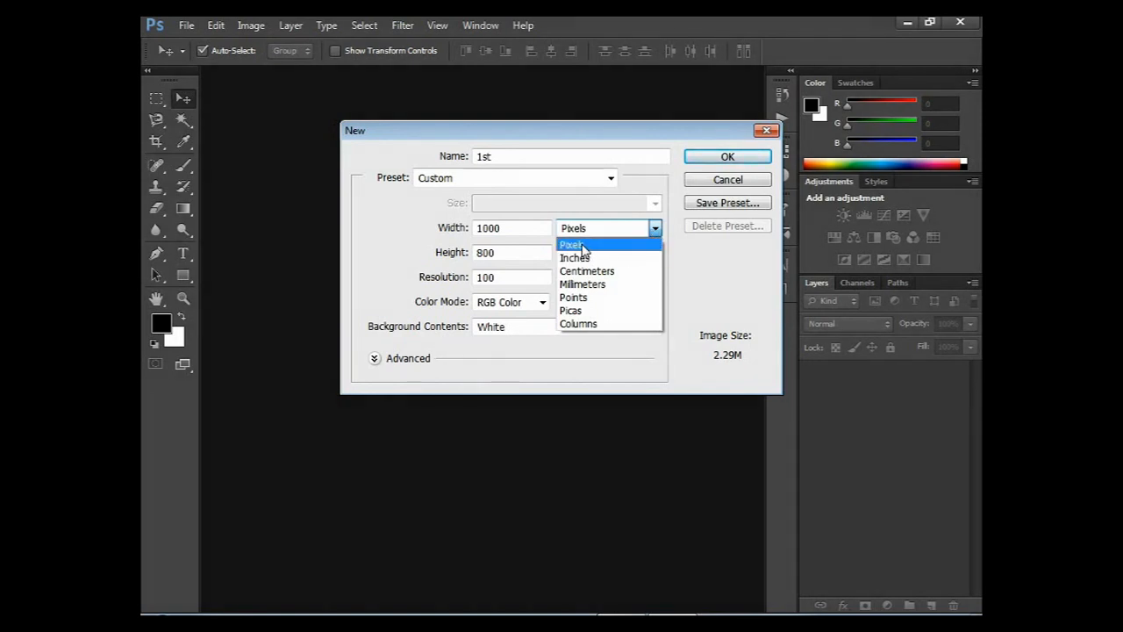
left_click(611, 247)
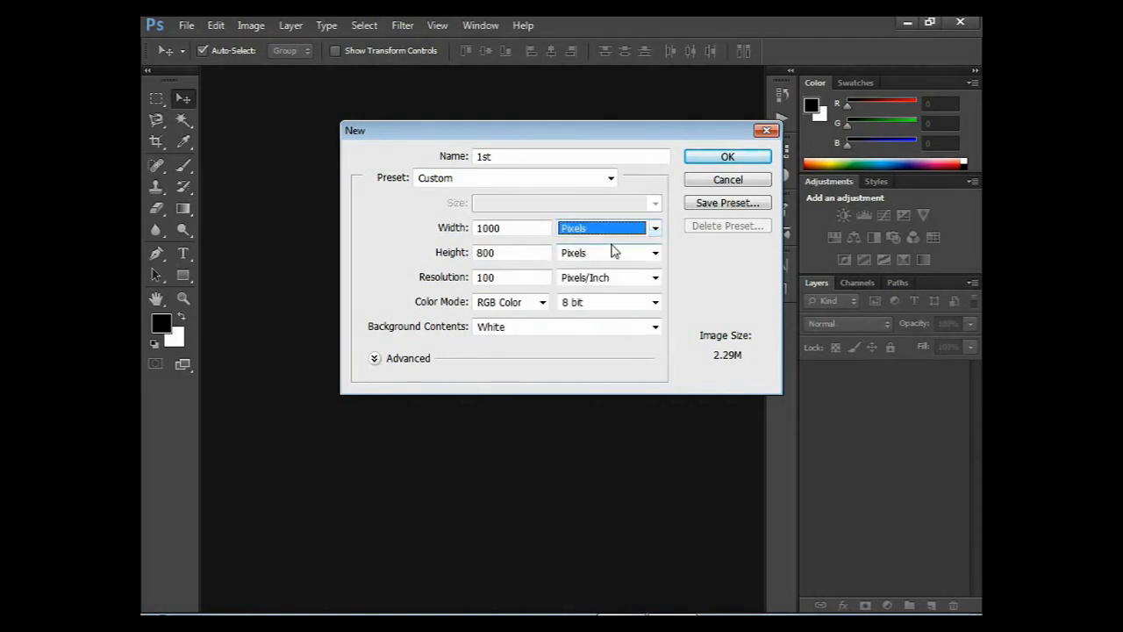
left_click(506, 254)
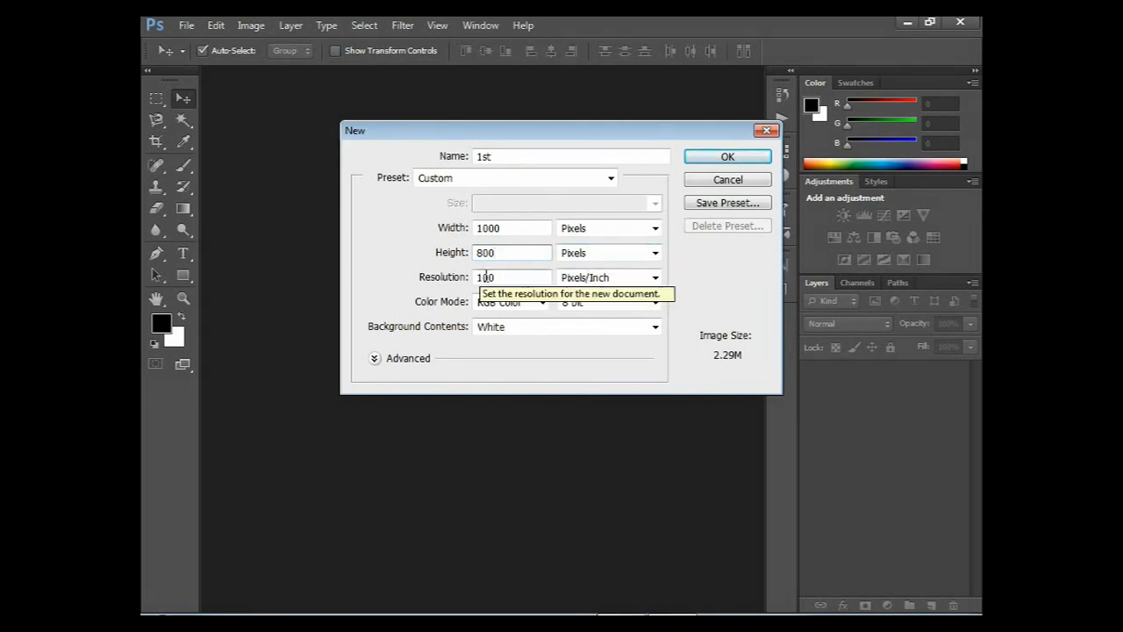
left_click(505, 277)
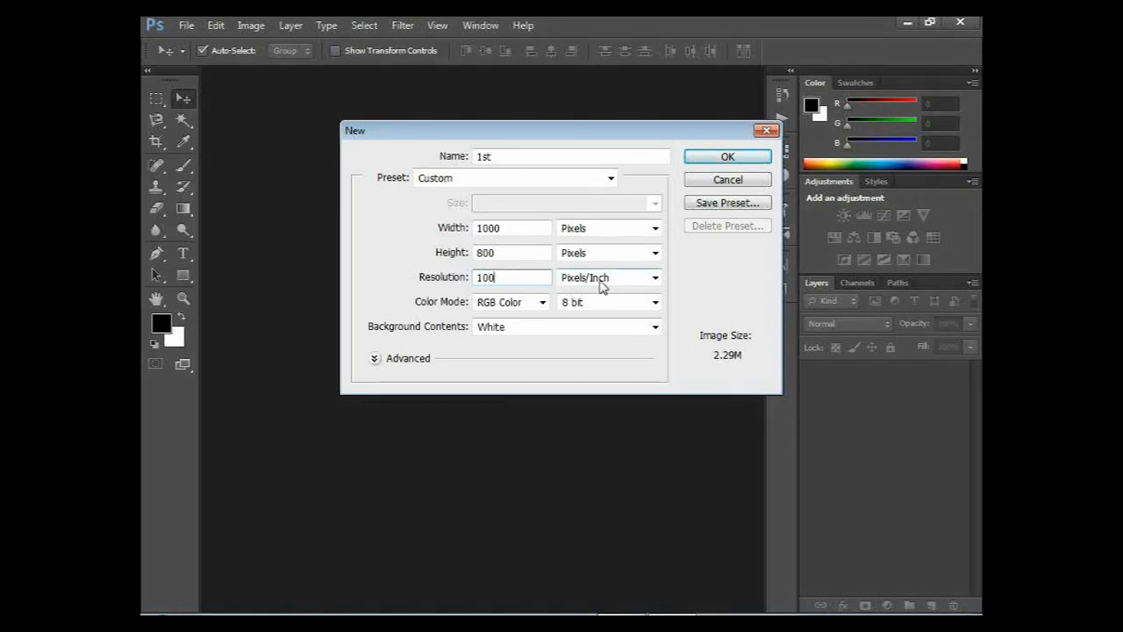
left_click(543, 303)
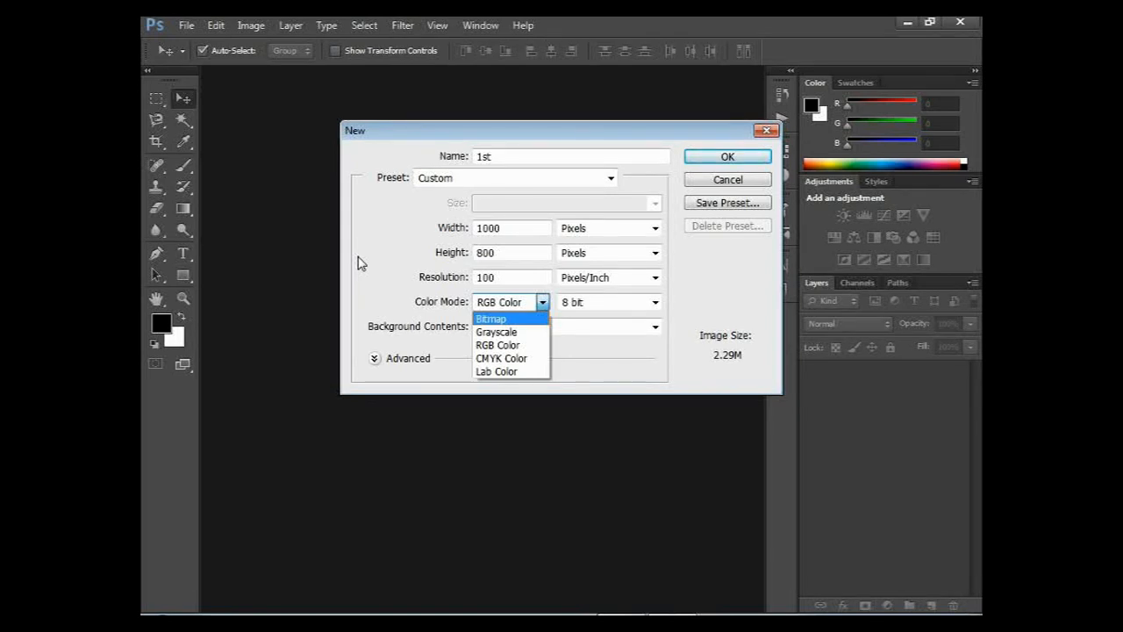
left_click(527, 345)
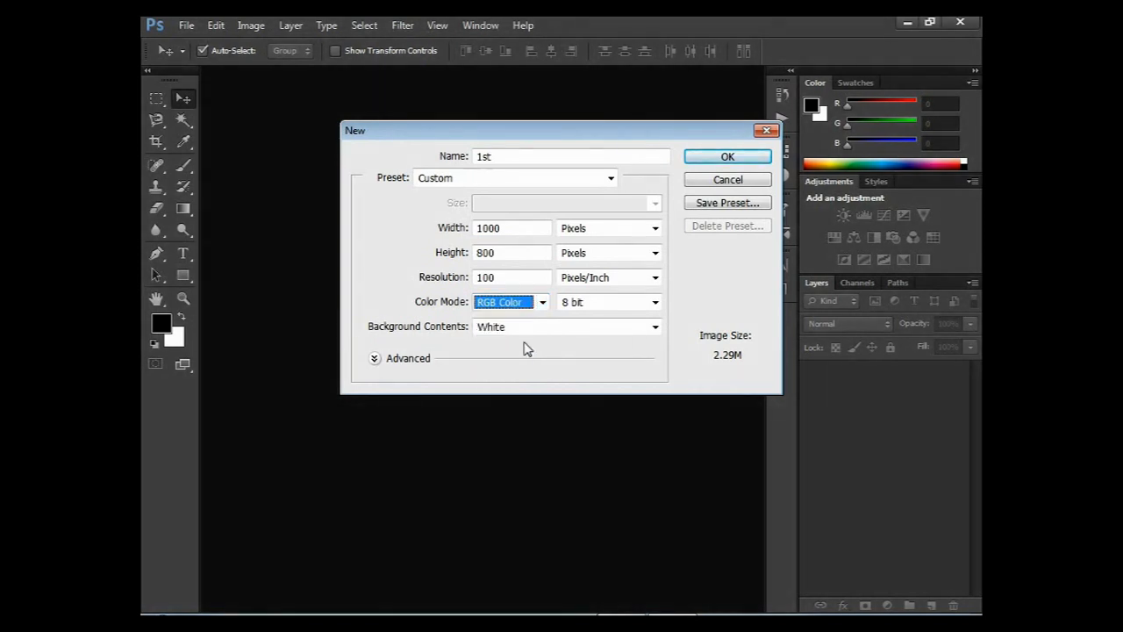
left_click(748, 156)
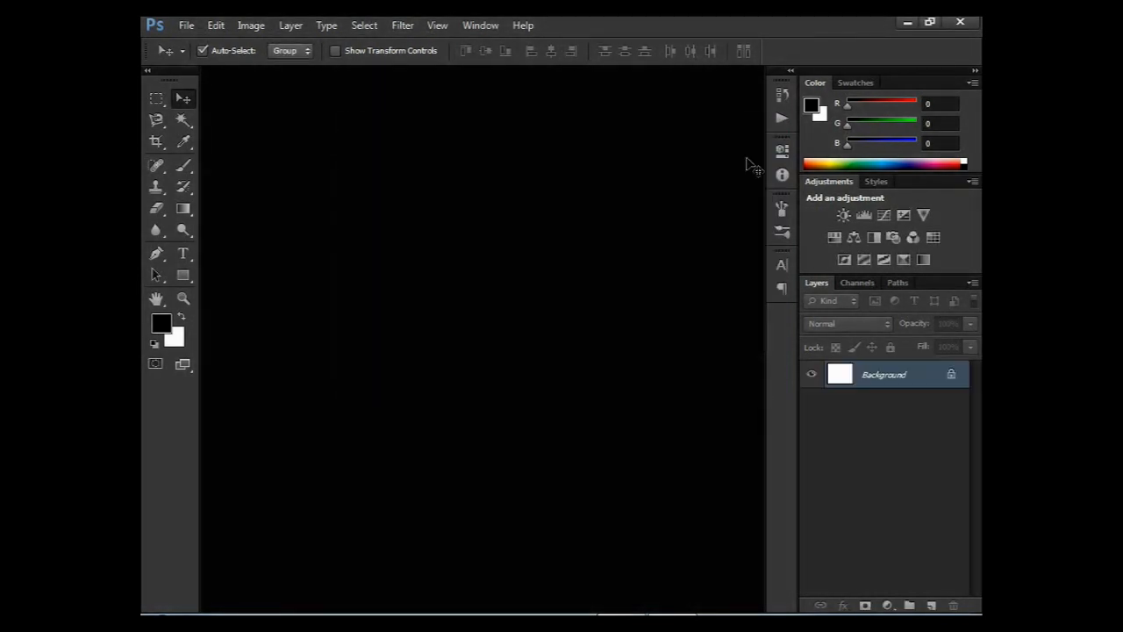
key("ctrl+0")
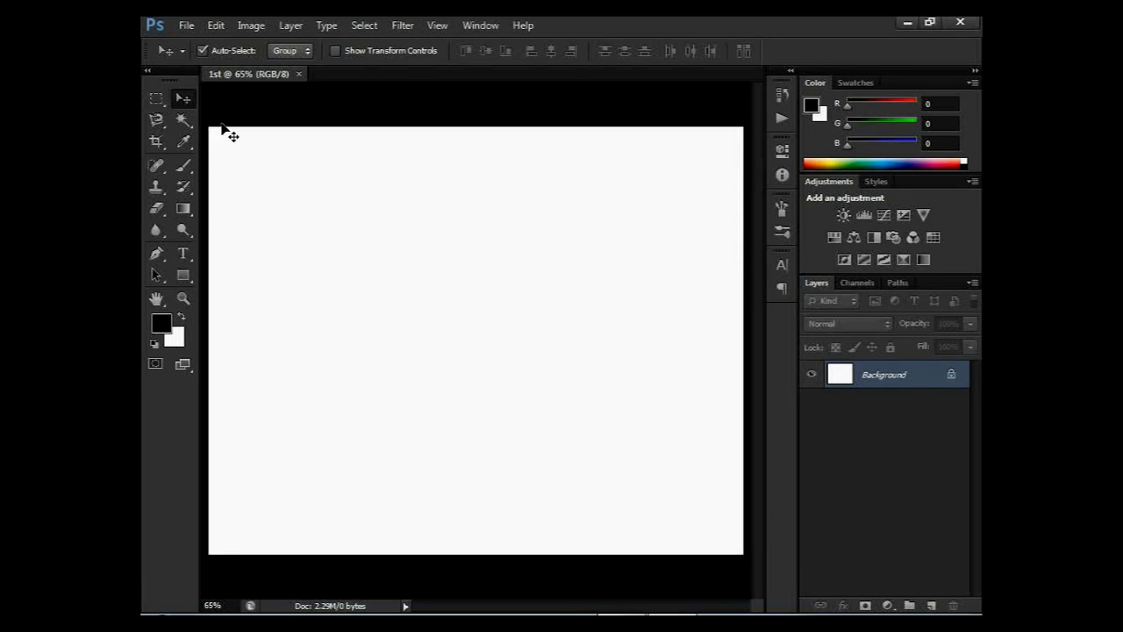
- Activate the Rectangular Marquee Tool
left_click(147, 98)
right_click(154, 99)
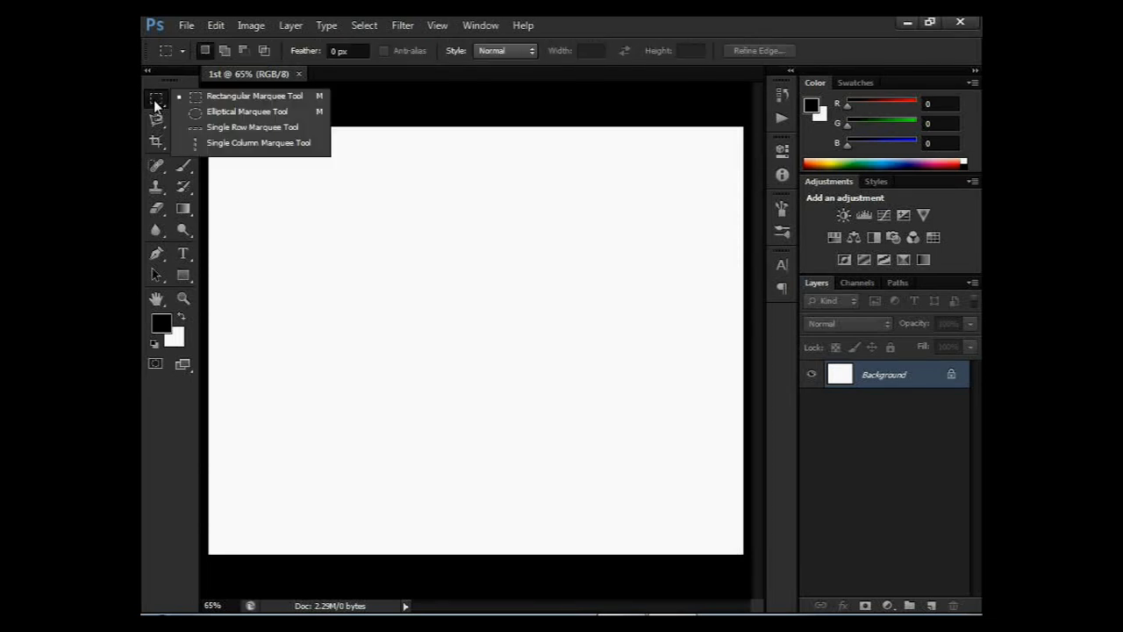
left_click(220, 99)
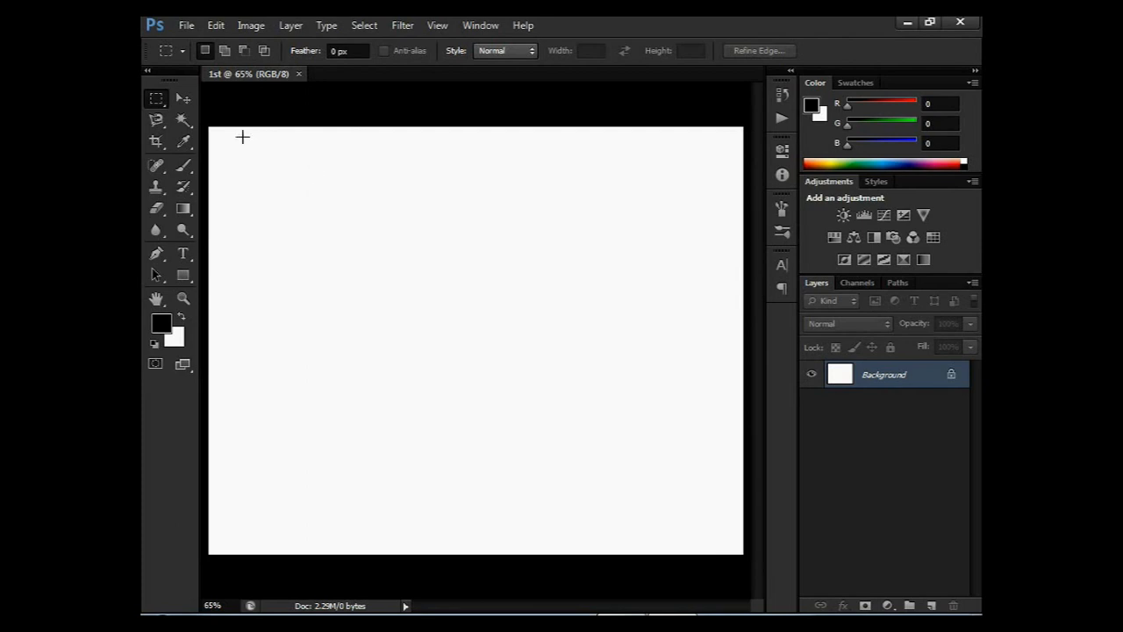
left_click(188, 27)
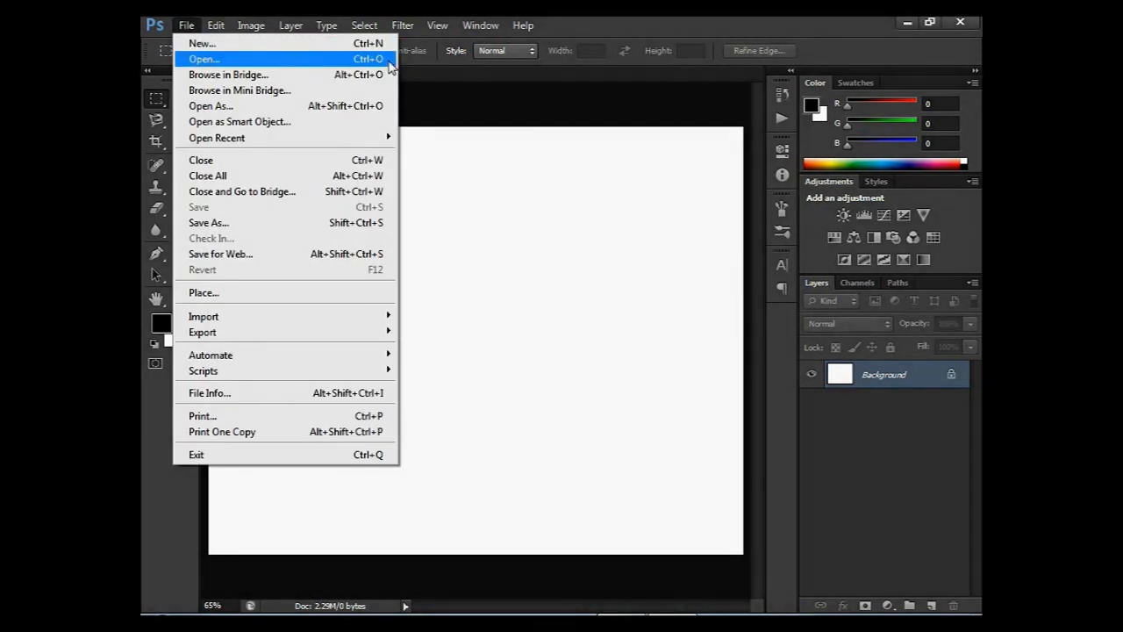
left_click(318, 59)
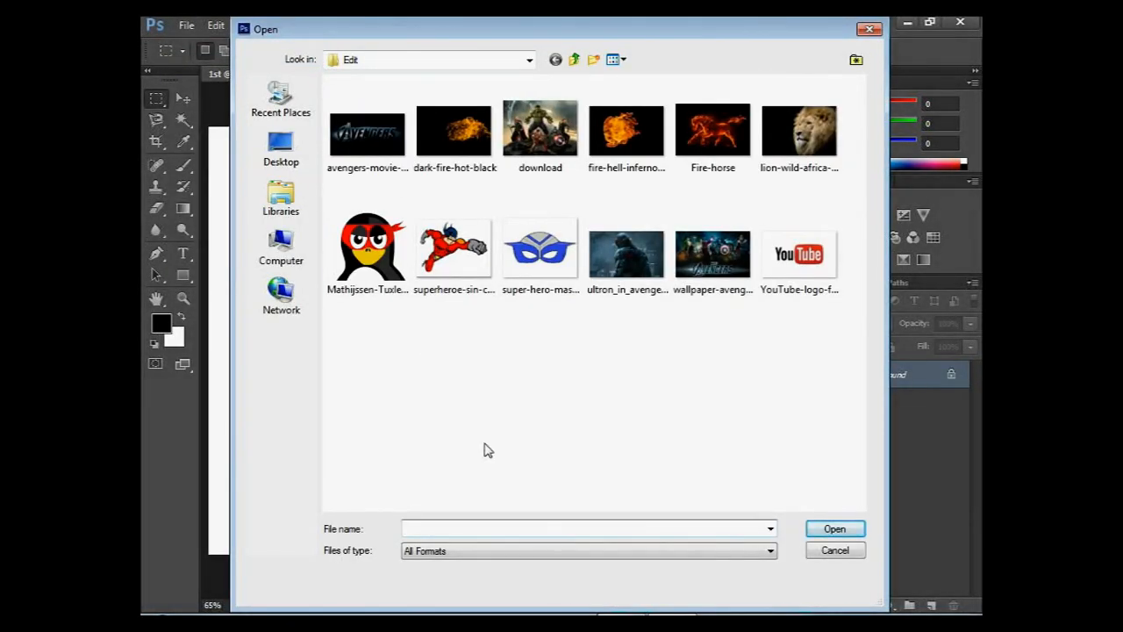
left_click(550, 154)
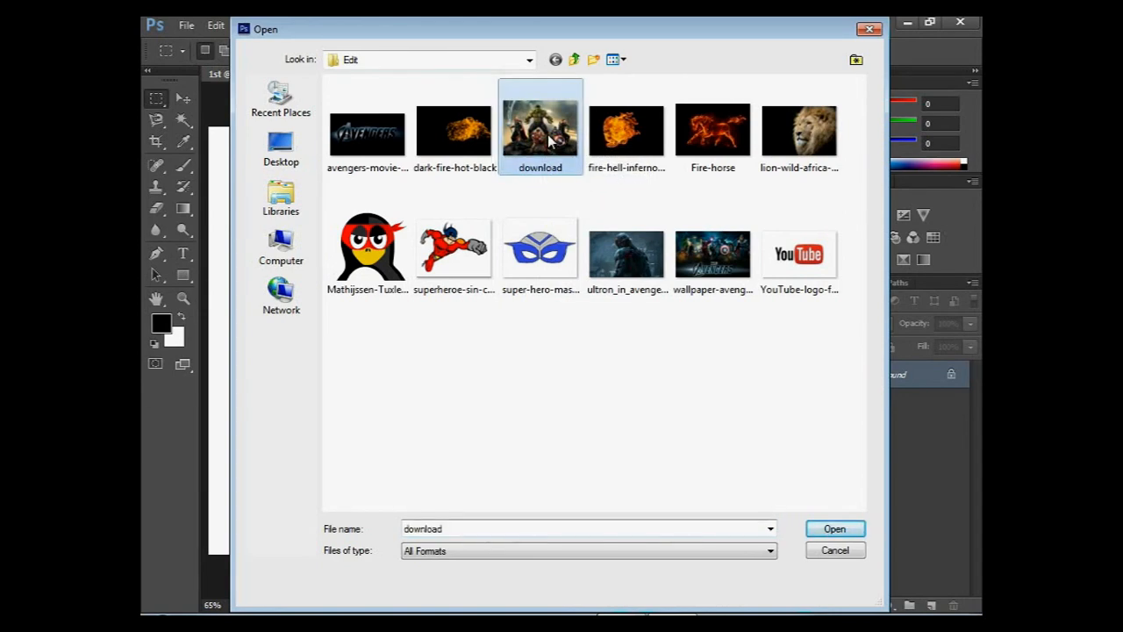
left_click(816, 529)
scroll(664, 448, "up", 3)
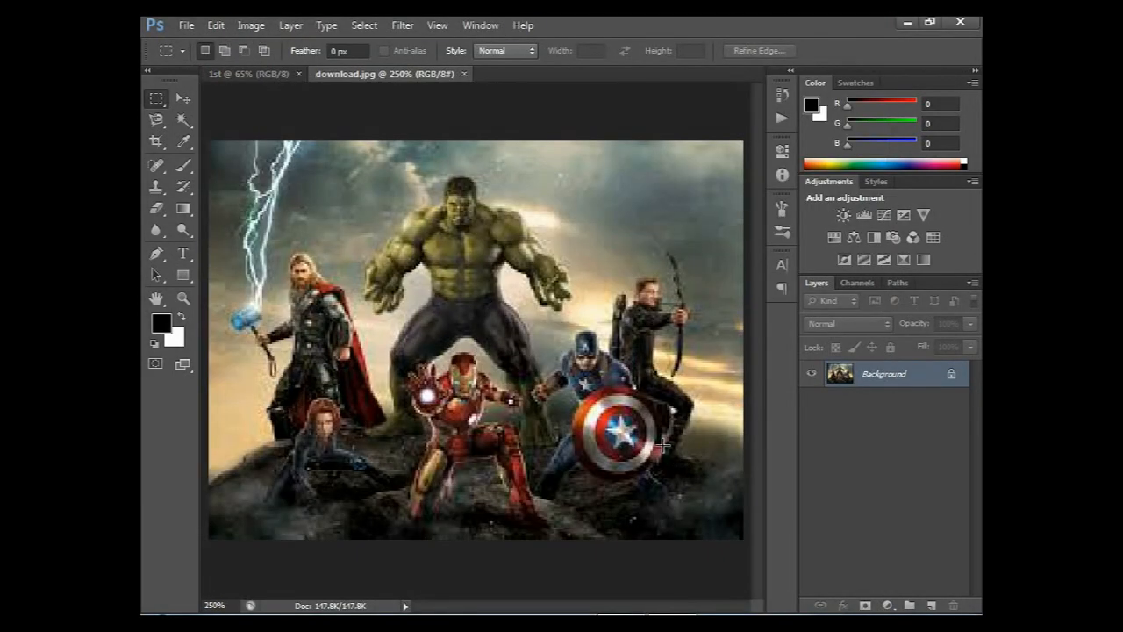
key("ctrl+w")
- Open the image wallpaper-avengers.jpg from the Edit folder
key("ctrl+o")
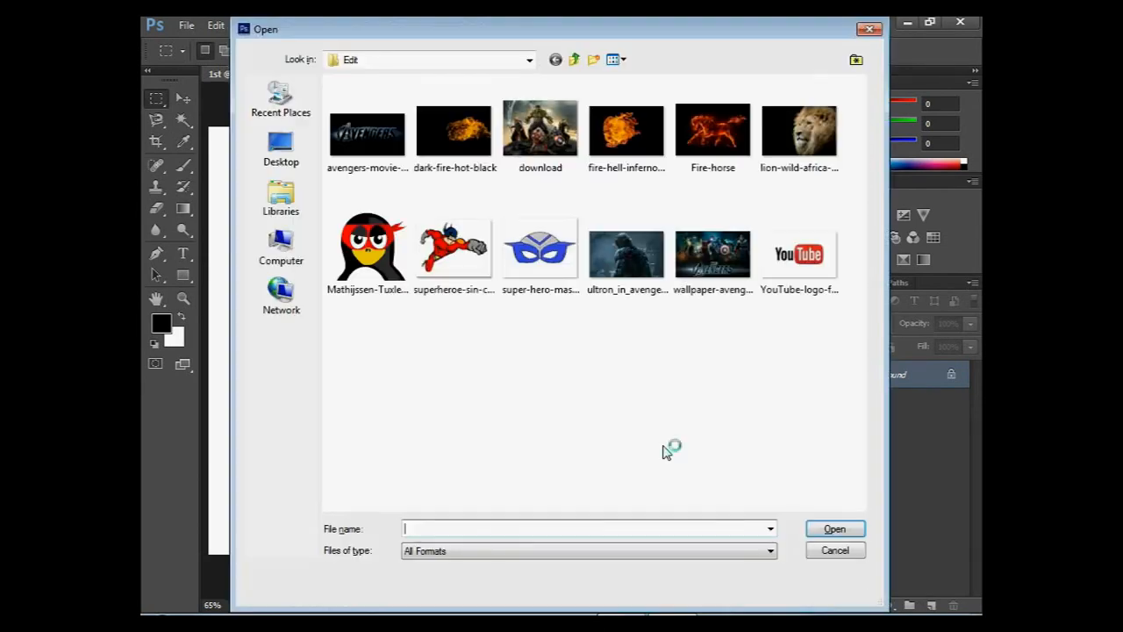
left_click(658, 274)
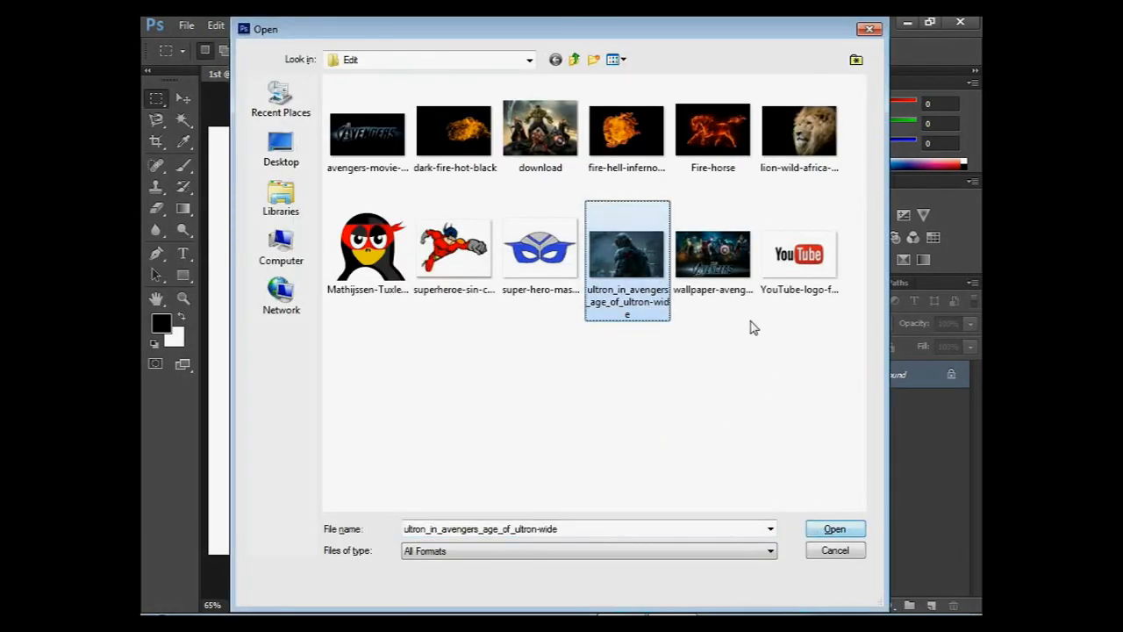
left_click(742, 303)
left_click(832, 529)
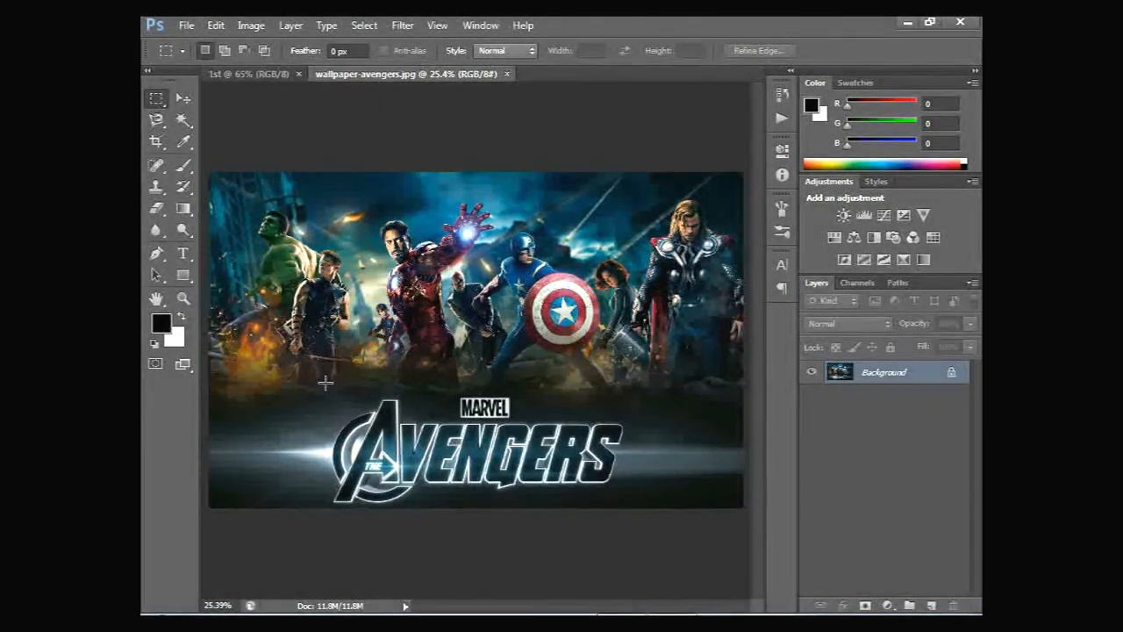
- Draw a rectangular selection around the Marvel Avengers logo and try to shift the selected area with the Move Tool
left_click_drag(323, 383, 628, 523)
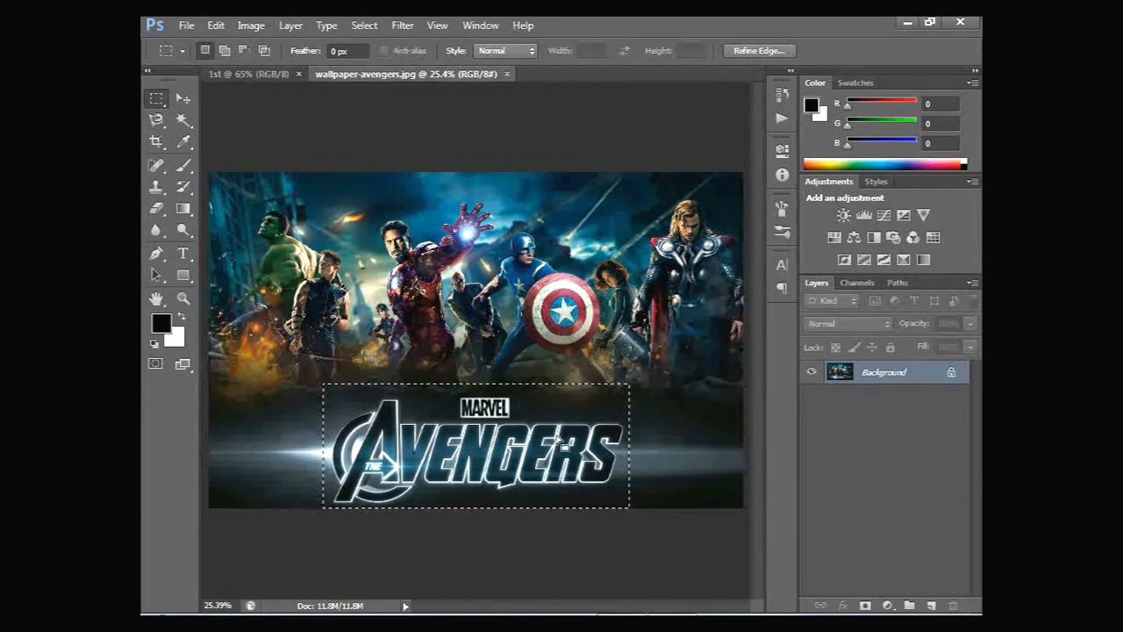
left_click(190, 101)
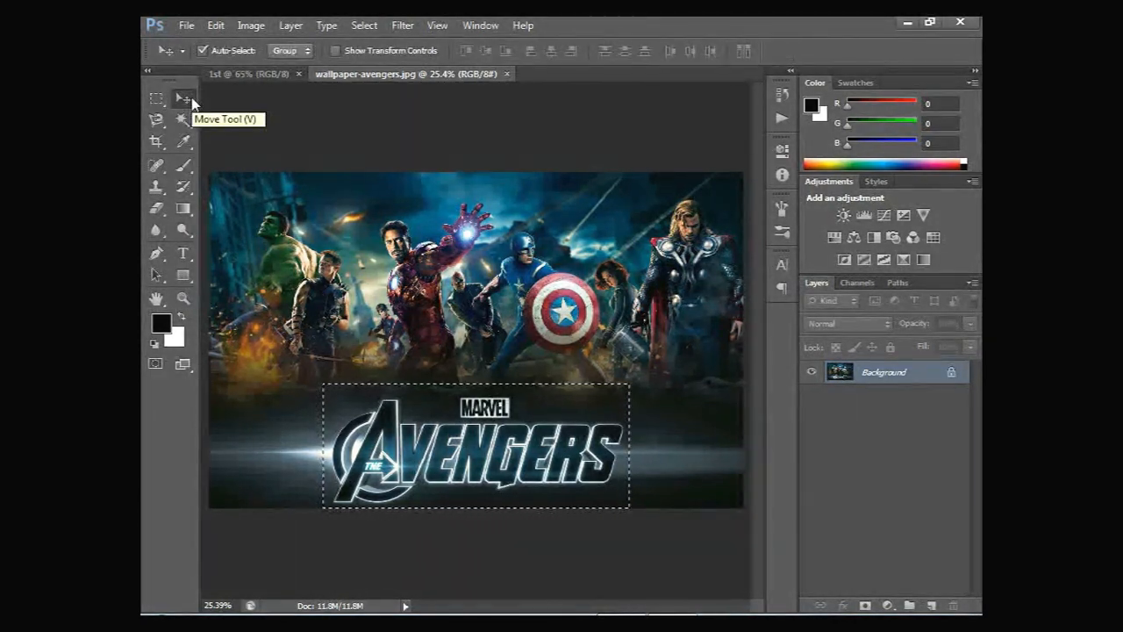
mouse_move(473, 457)
left_mouse_down()
mouse_move(474, 301)
mouse_move(530, 206)
mouse_move(522, 293)
mouse_move(473, 421)
mouse_move(474, 463)
left_mouse_up()
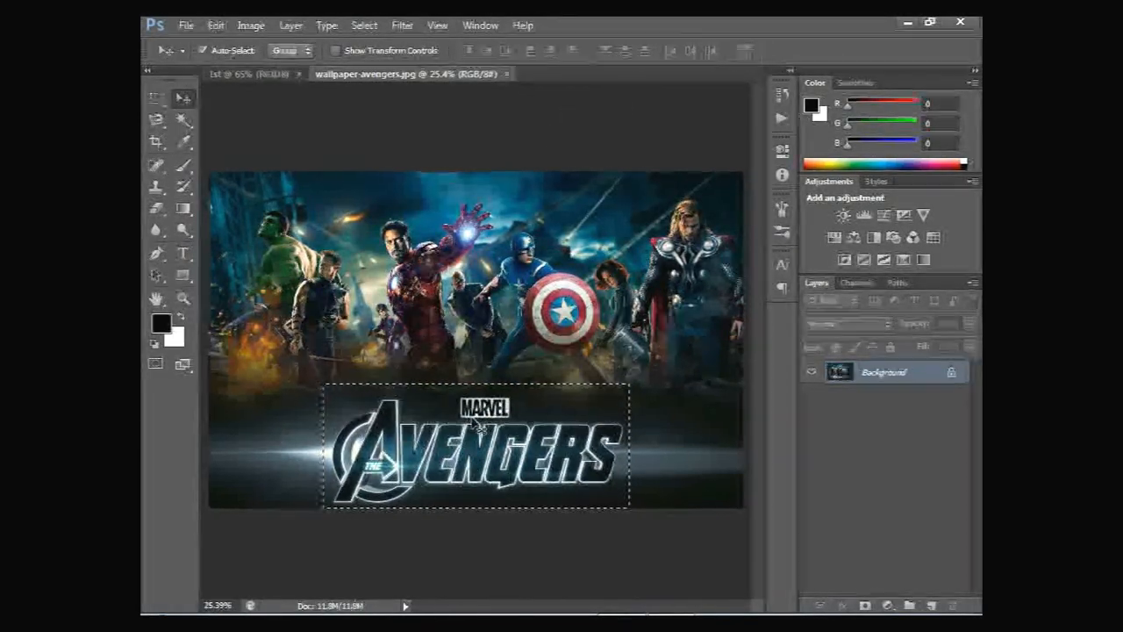
- Add rectangular areas over Iron Man and Captain America to the logo selection, using the marquee's Add to selection mode
left_click(156, 99)
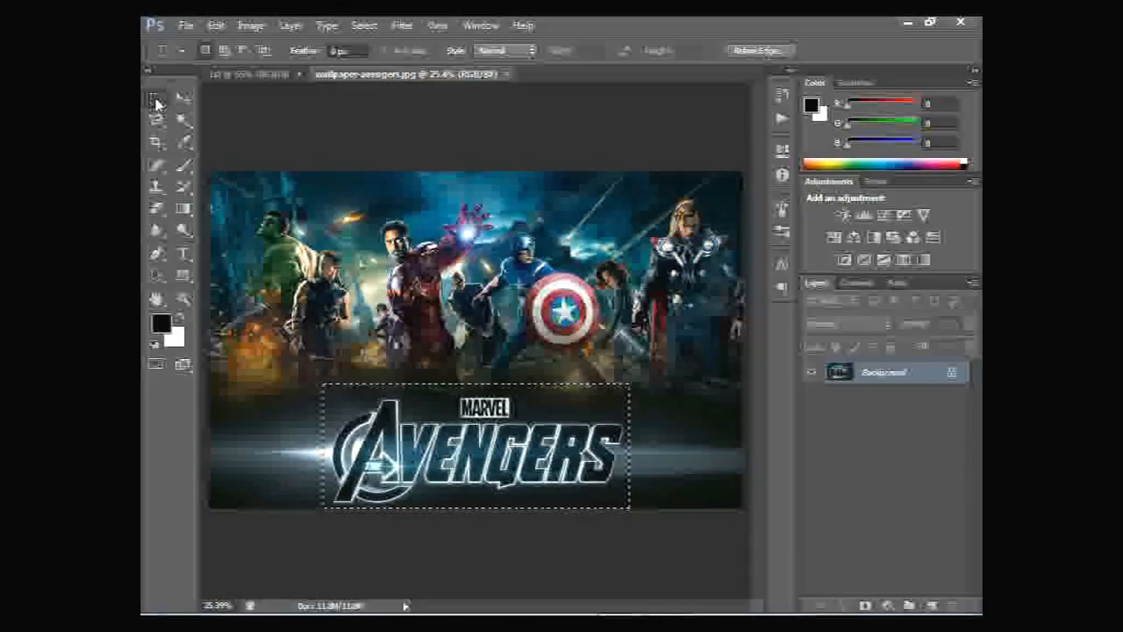
left_click(226, 50)
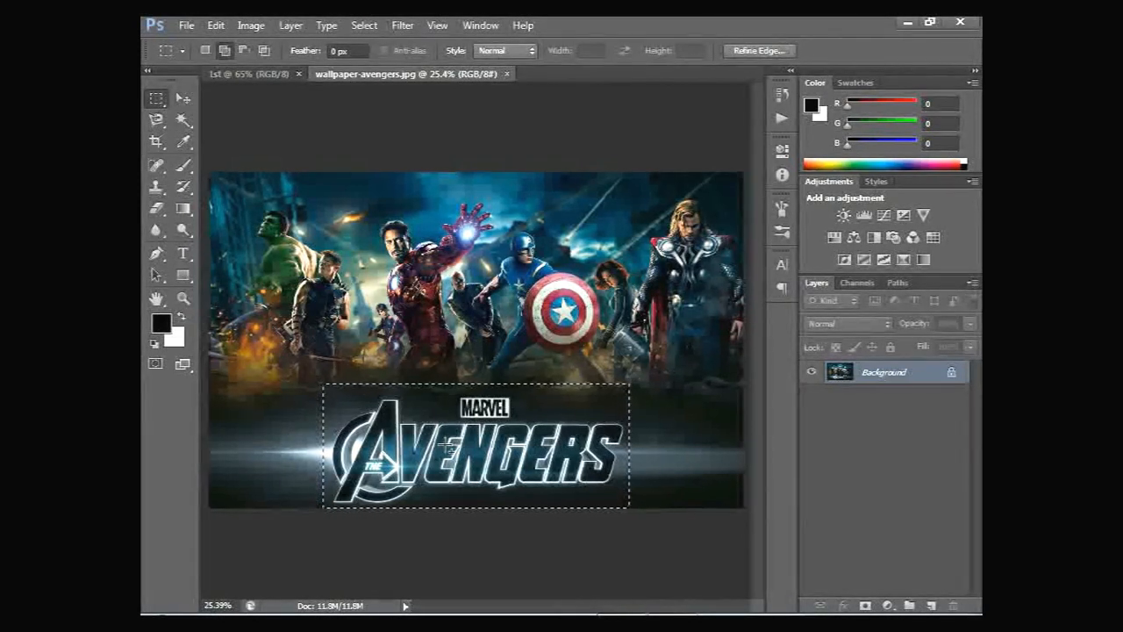
left_click_drag(356, 175, 503, 383)
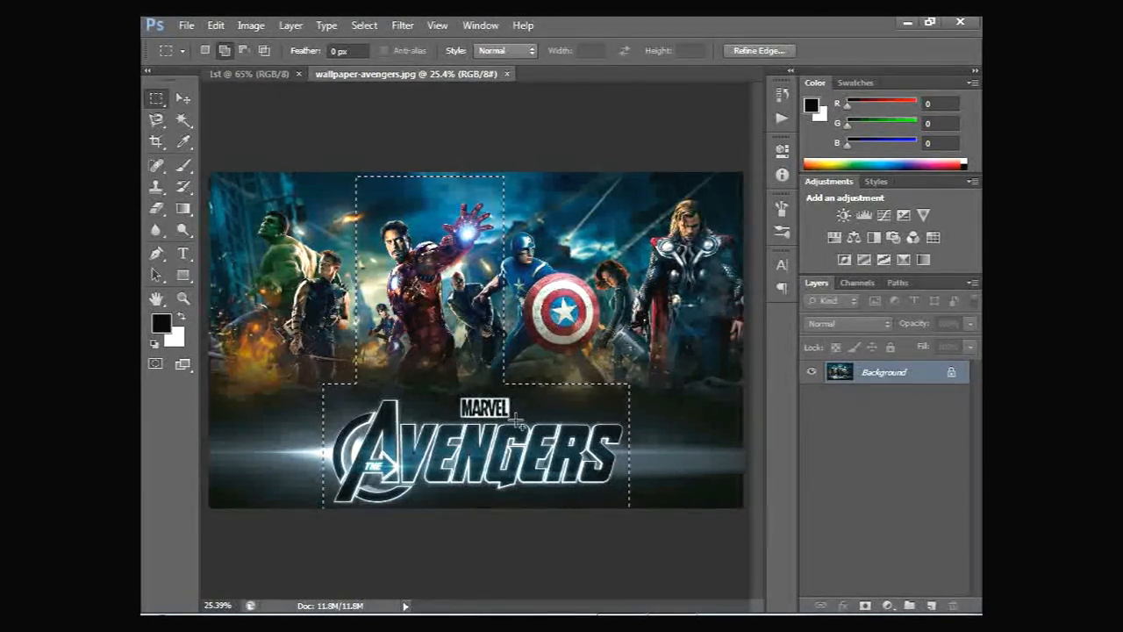
left_click_drag(458, 186, 624, 407)
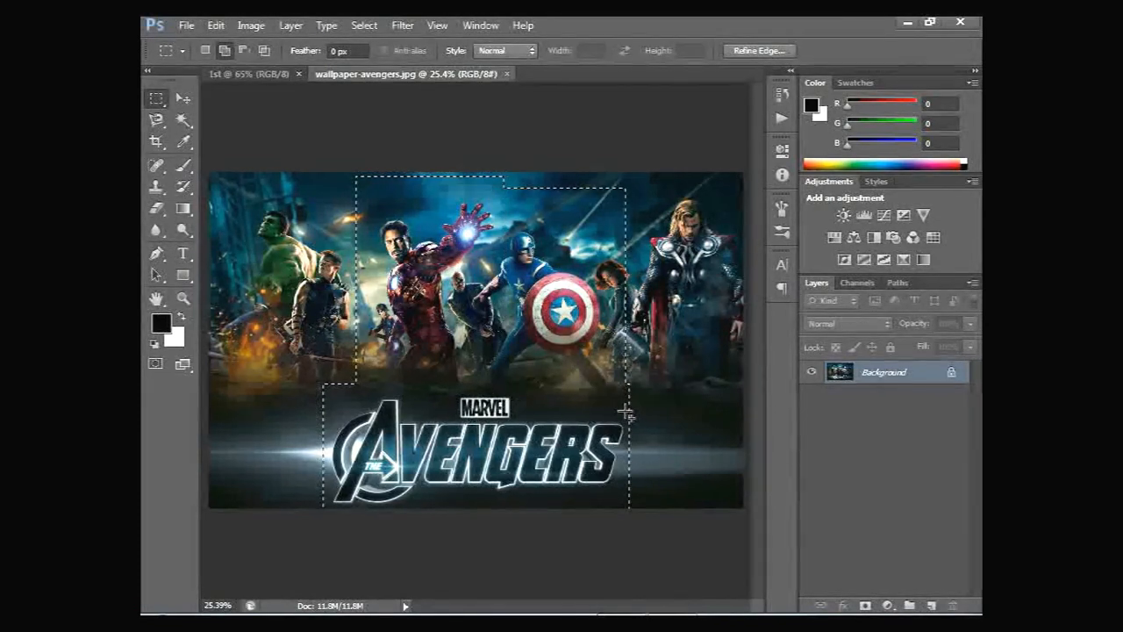
- Subtract the areas above the logo from the selection with the marquee's Subtract from selection mode
left_click(246, 52)
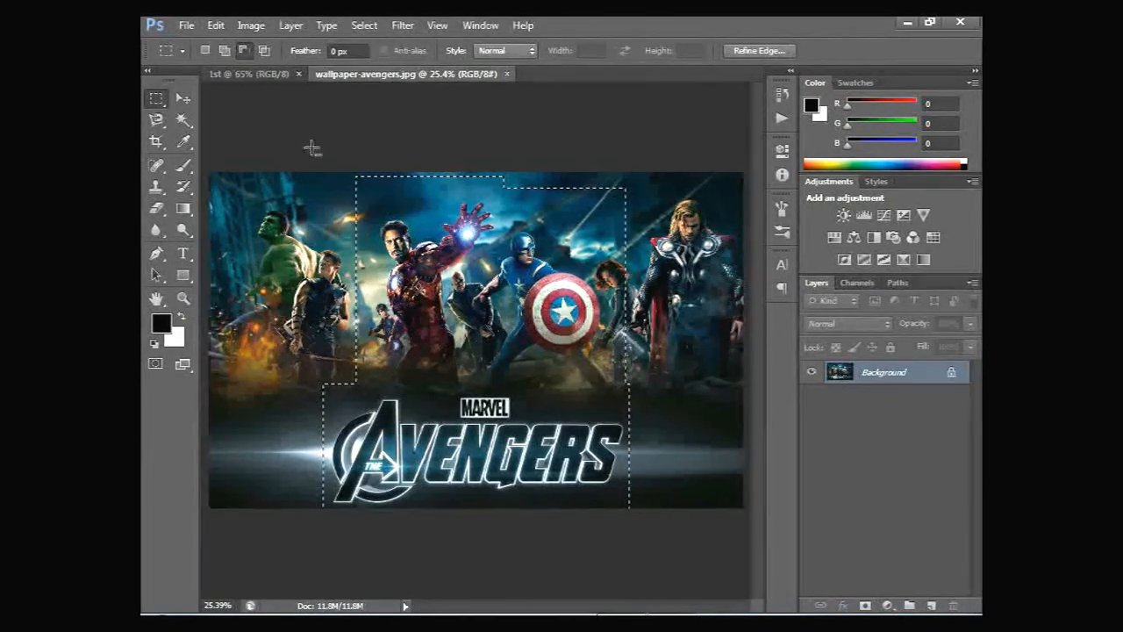
left_click_drag(535, 345, 545, 383)
left_click_drag(528, 152, 671, 384)
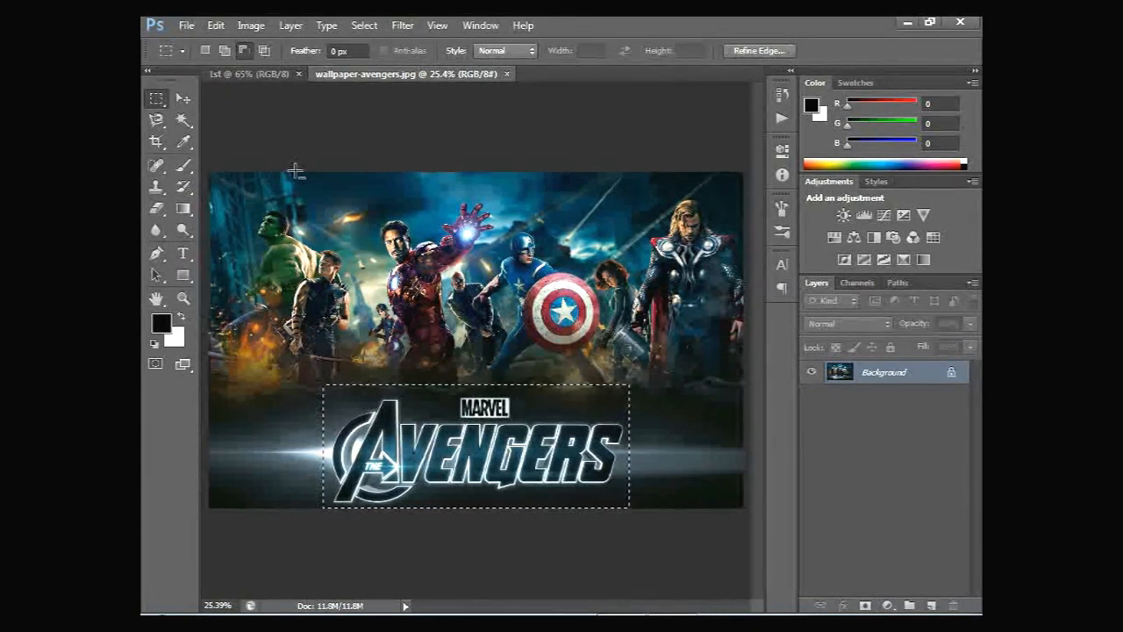
- Intersect the logo selection with a small rectangle around the MARVEL label
left_click(264, 50)
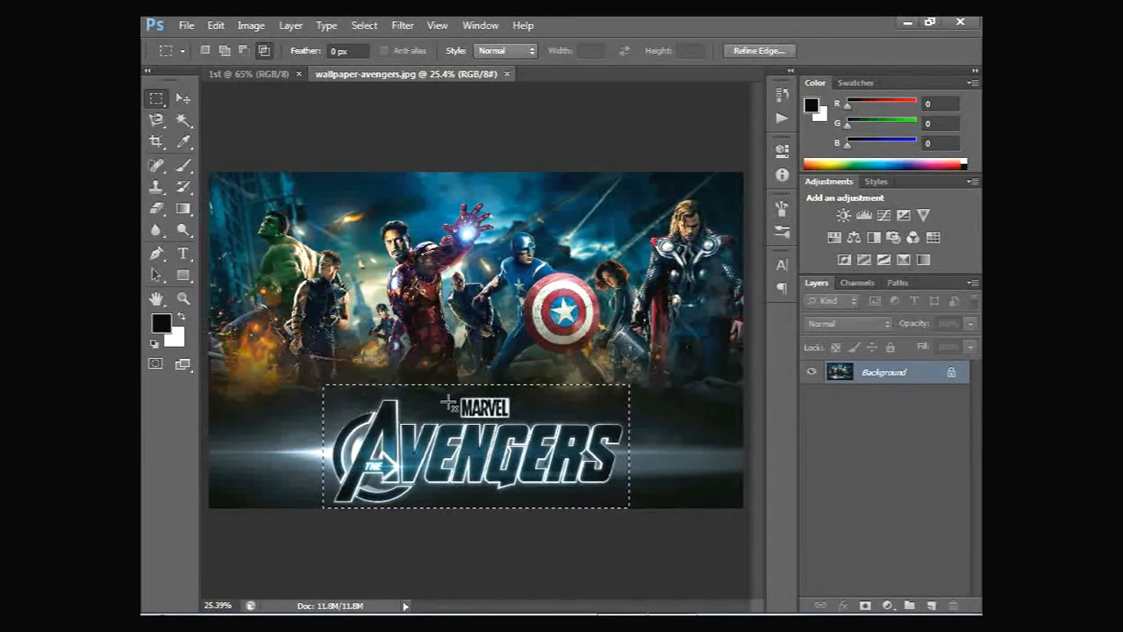
left_click_drag(452, 393, 520, 420)
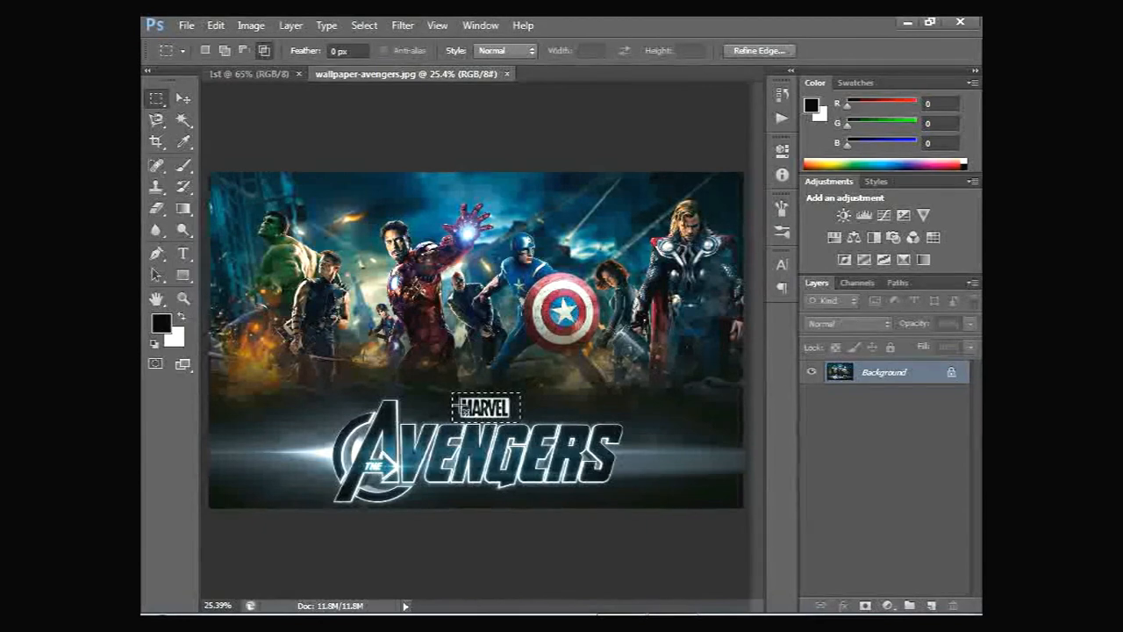
- Switch to the Elliptical Marquee Tool and clear the selection around the MARVEL label
right_click(159, 101)
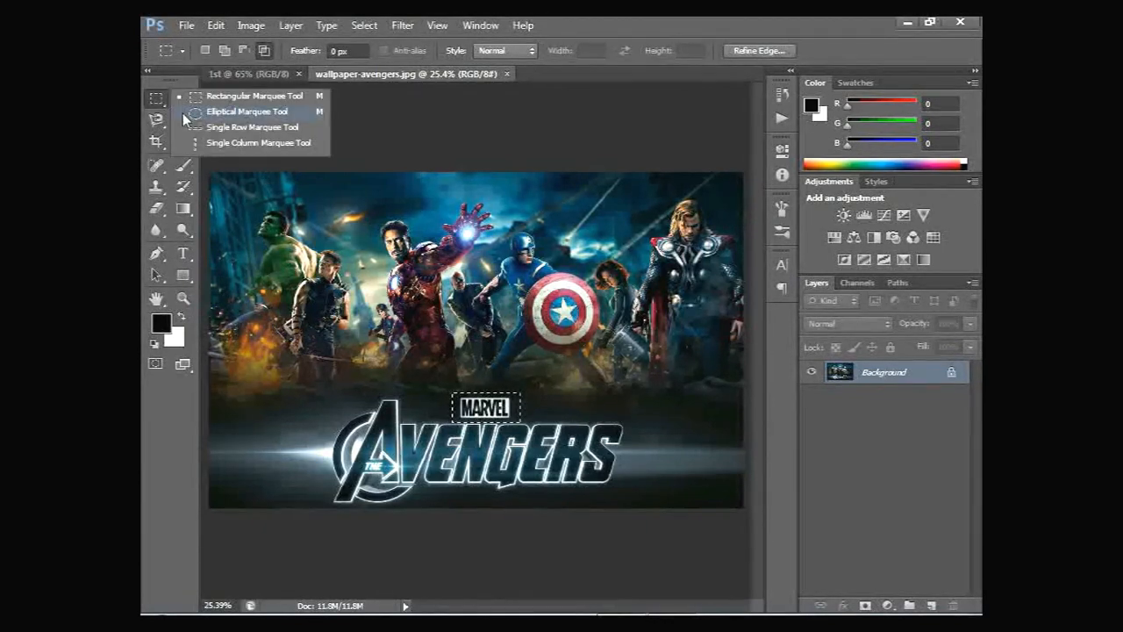
left_click(208, 111)
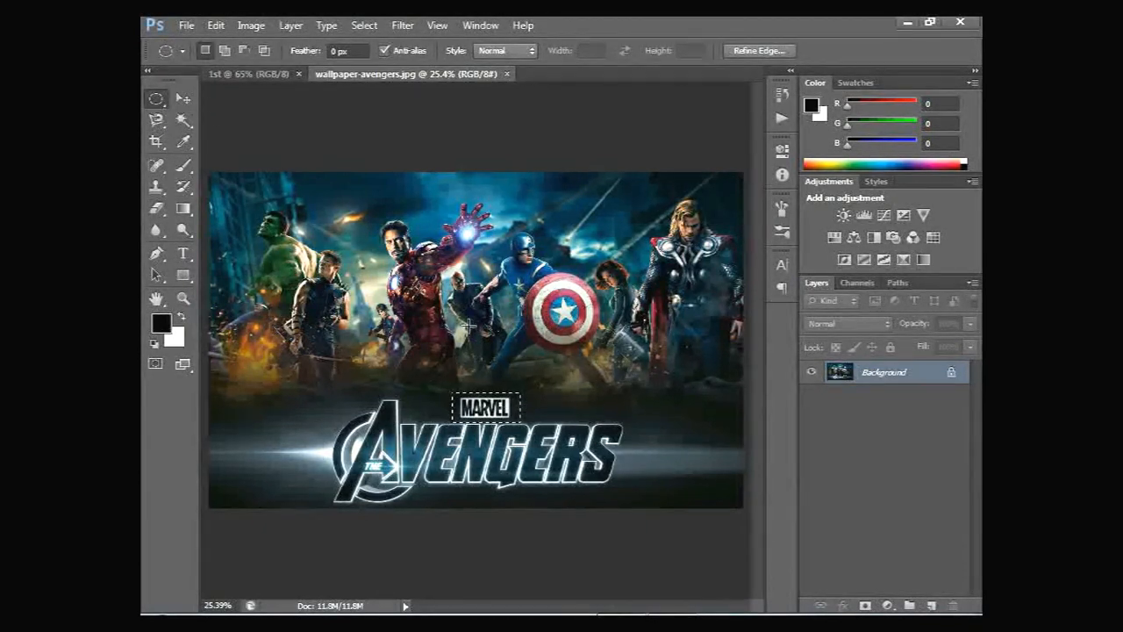
left_click(479, 391)
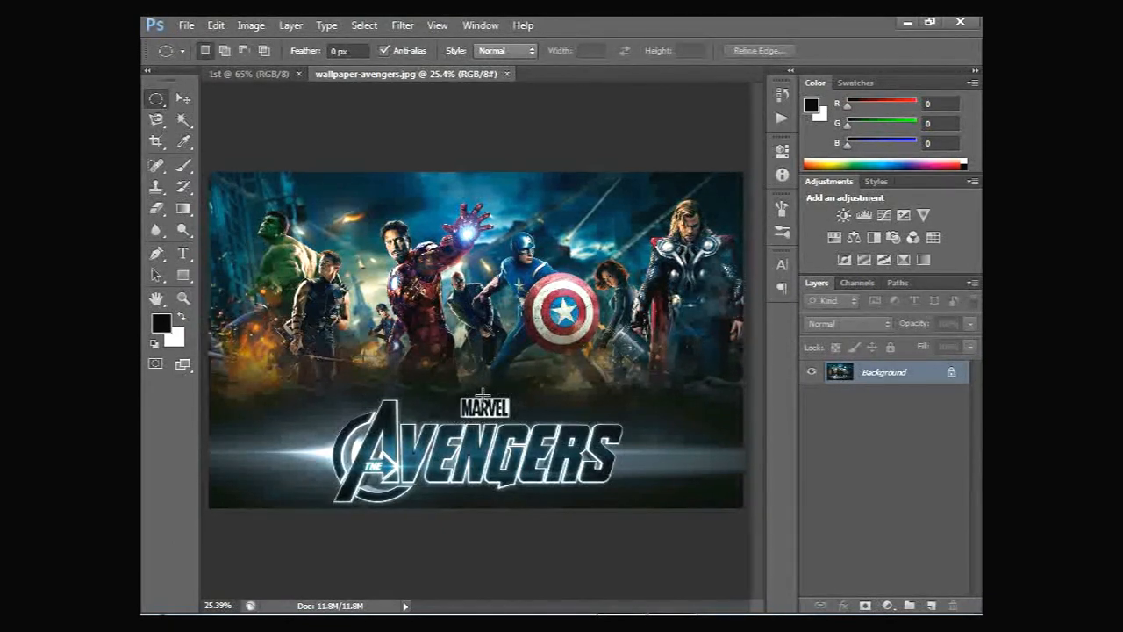
- Draw elliptical marquee selections in turn around Captain America's shield, Iron Man's head and Thor's upper body
left_click(165, 104)
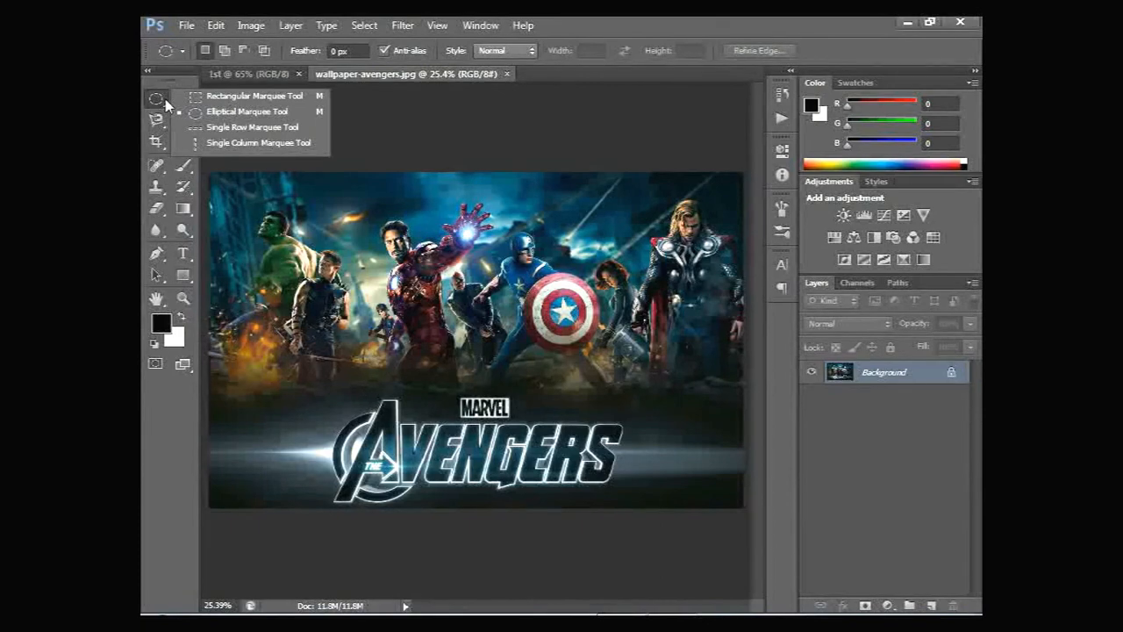
left_click(200, 112)
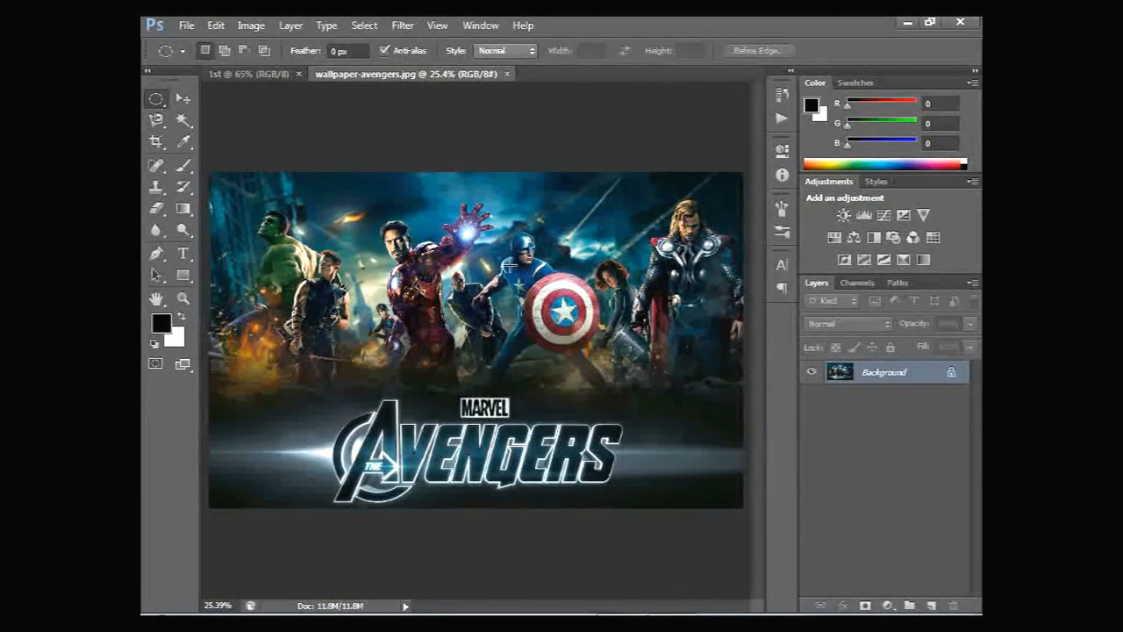
left_click_drag(526, 277, 599, 352)
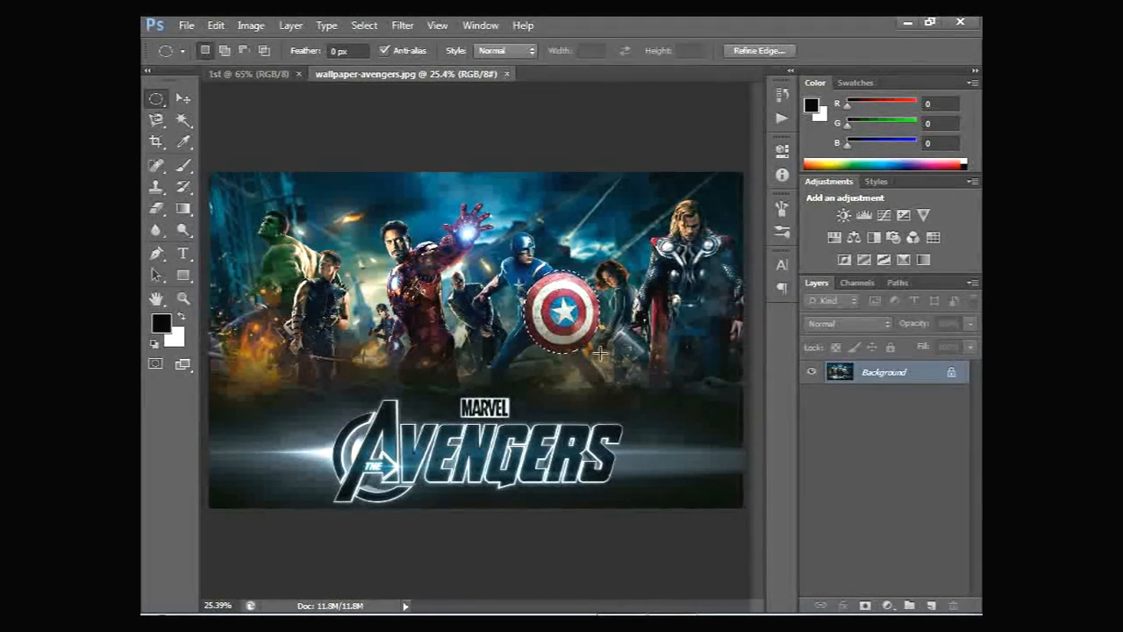
left_click_drag(368, 211, 430, 272)
left_click_drag(654, 191, 727, 286)
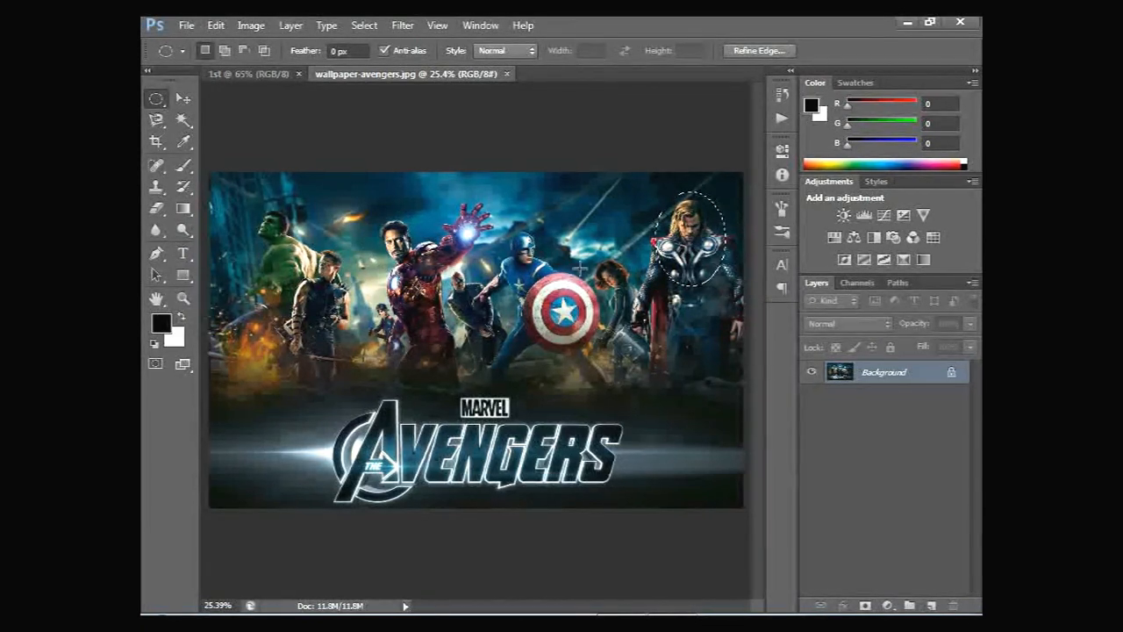
- Return the marquee to New selection mode and clear the elliptical selection around Thor
left_click(244, 51)
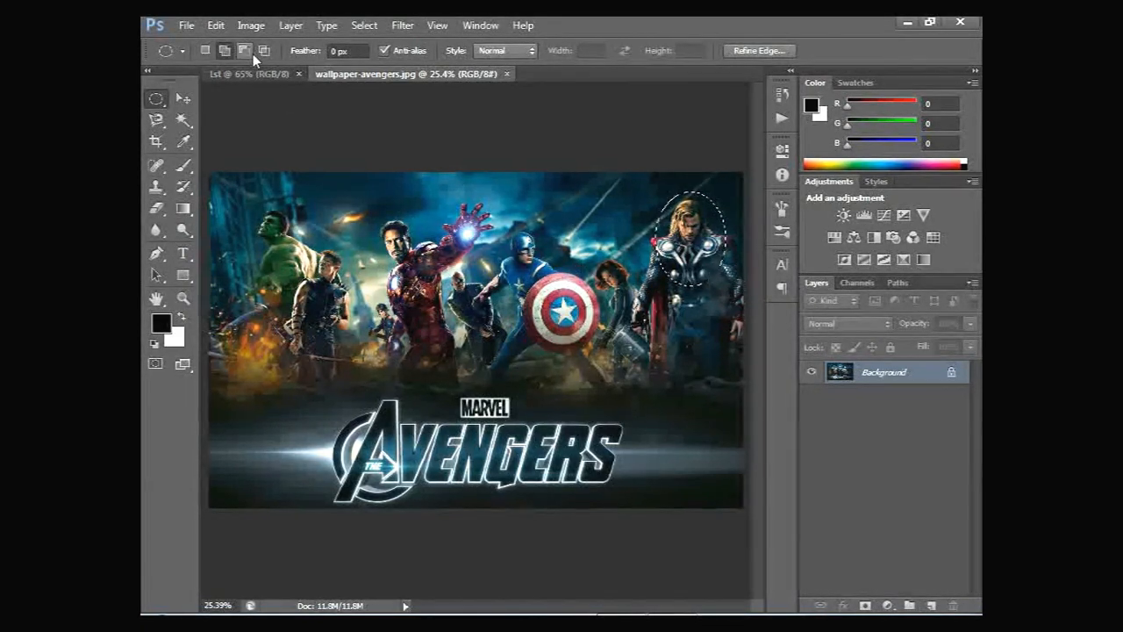
left_click(205, 50)
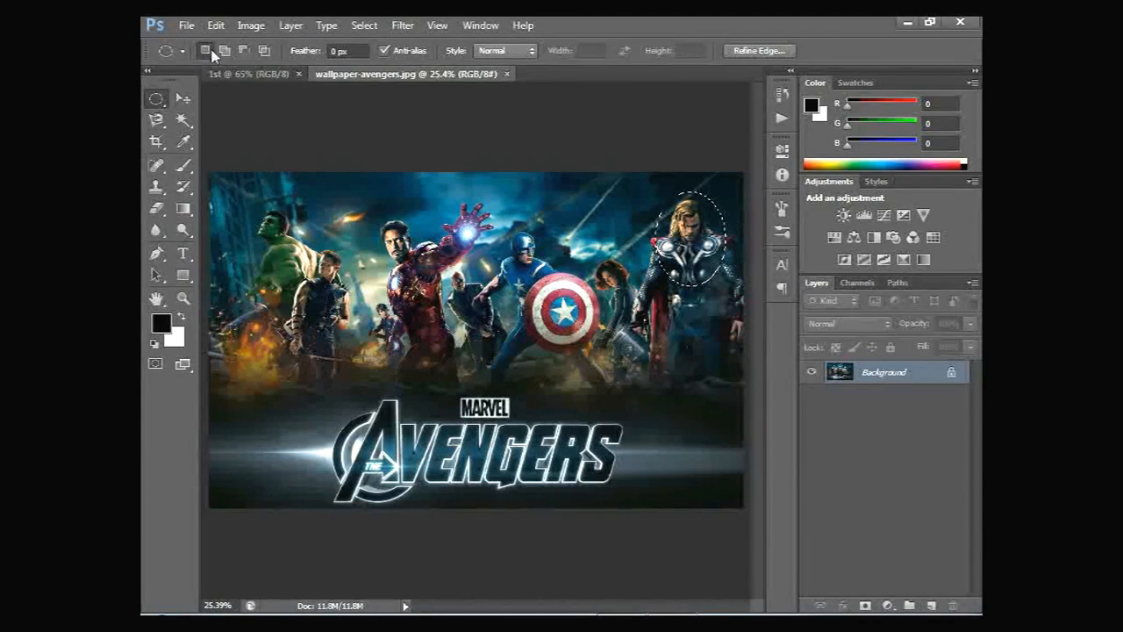
left_click(671, 293)
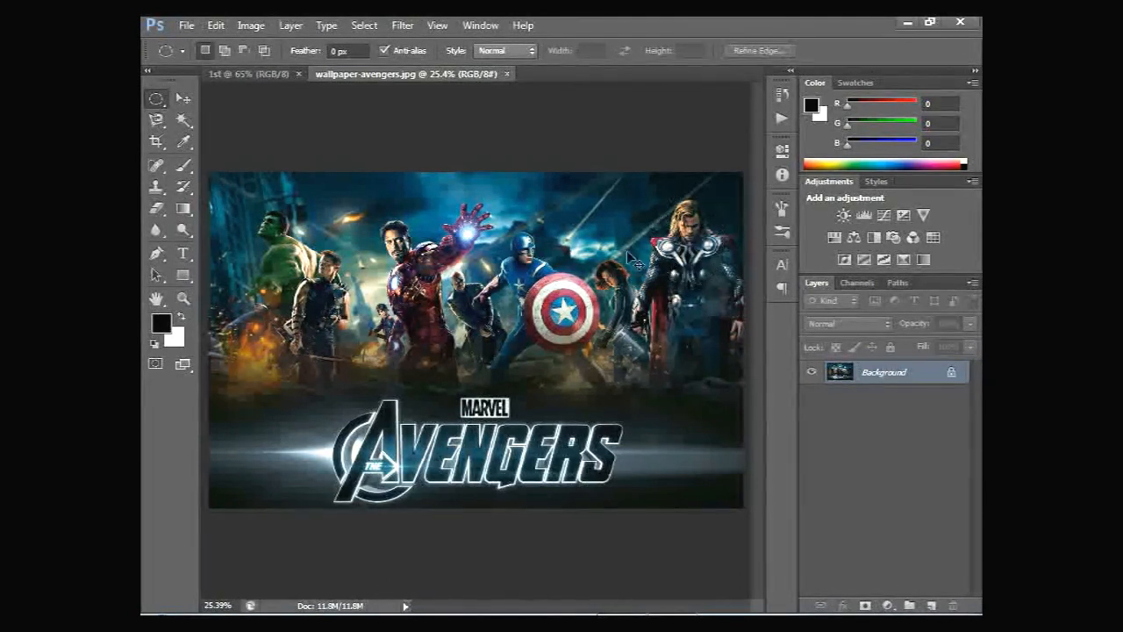
- Try moving an elliptical selection over the middle of the Avengers image with the Move Tool, and clear the selection
left_click(179, 100)
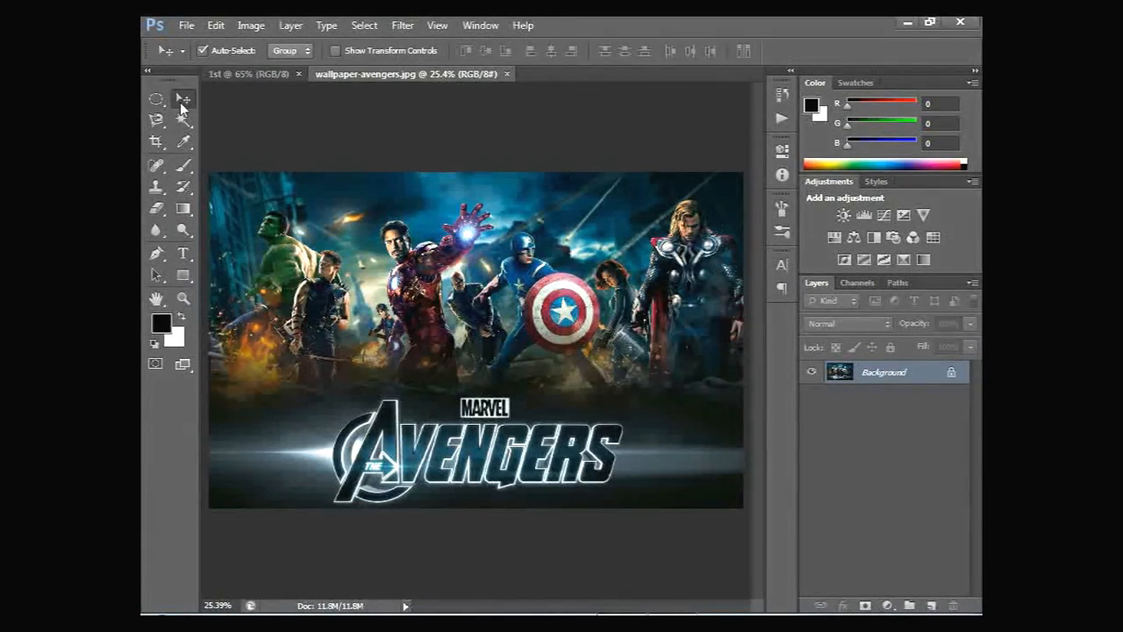
left_click(157, 105)
left_click_drag(424, 241, 647, 384)
left_click(180, 100)
mouse_move(523, 314)
left_mouse_down()
mouse_move(438, 227)
mouse_move(323, 253)
mouse_move(532, 276)
mouse_move(539, 300)
mouse_move(510, 317)
left_mouse_up()
key("ctrl+d")
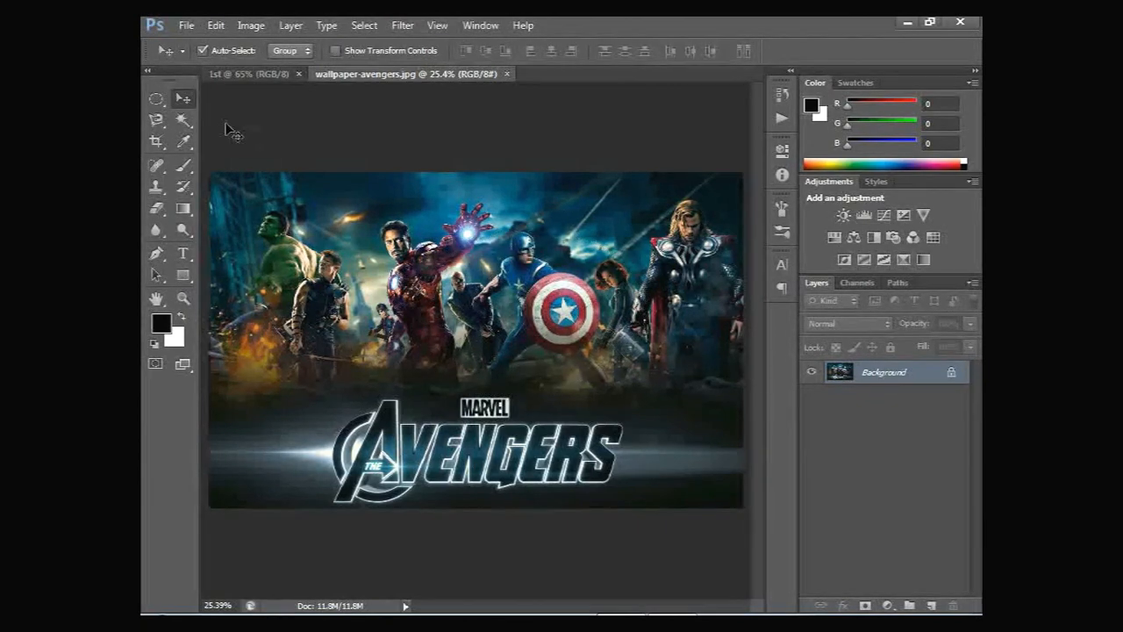
- Switch from the Magnetic Lasso to the freehand Lasso Tool
left_click(155, 122)
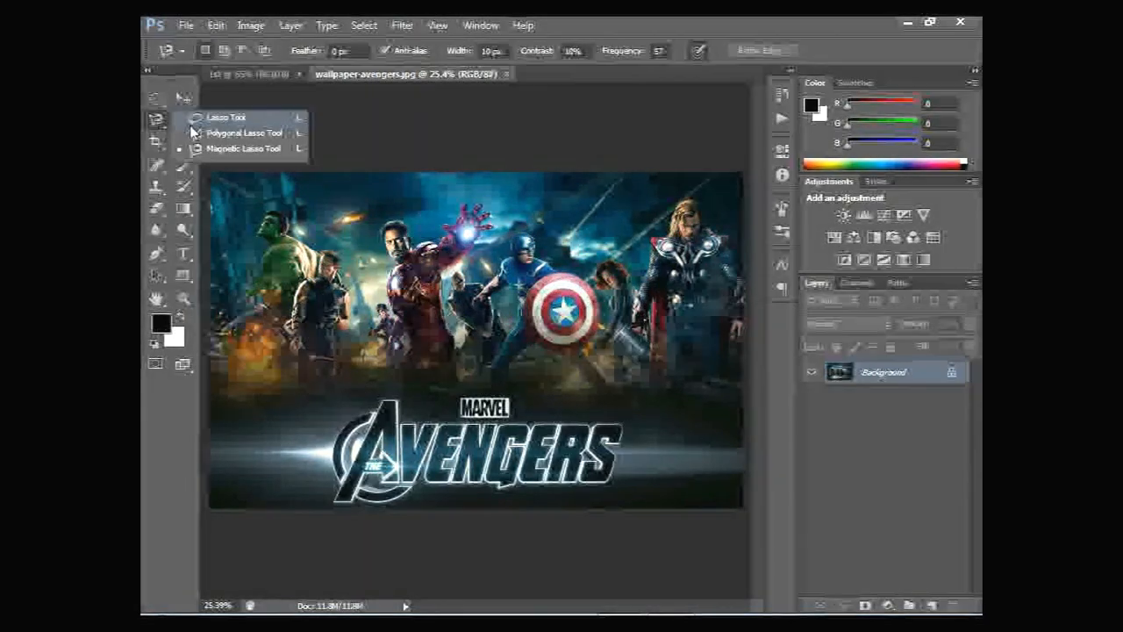
left_click(221, 117)
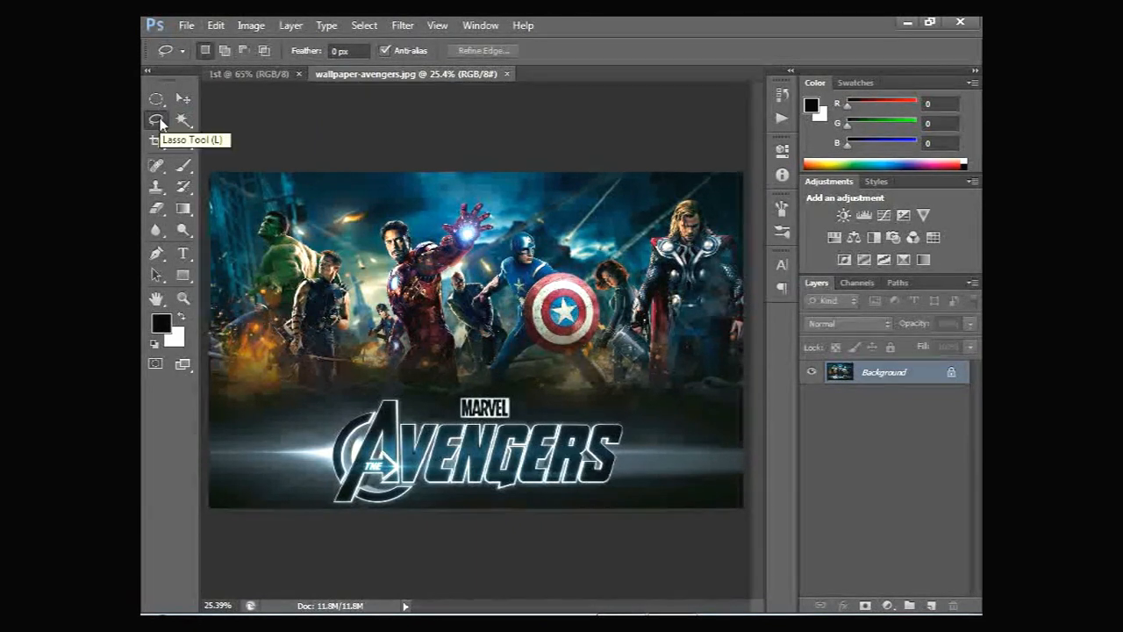
left_click(160, 124)
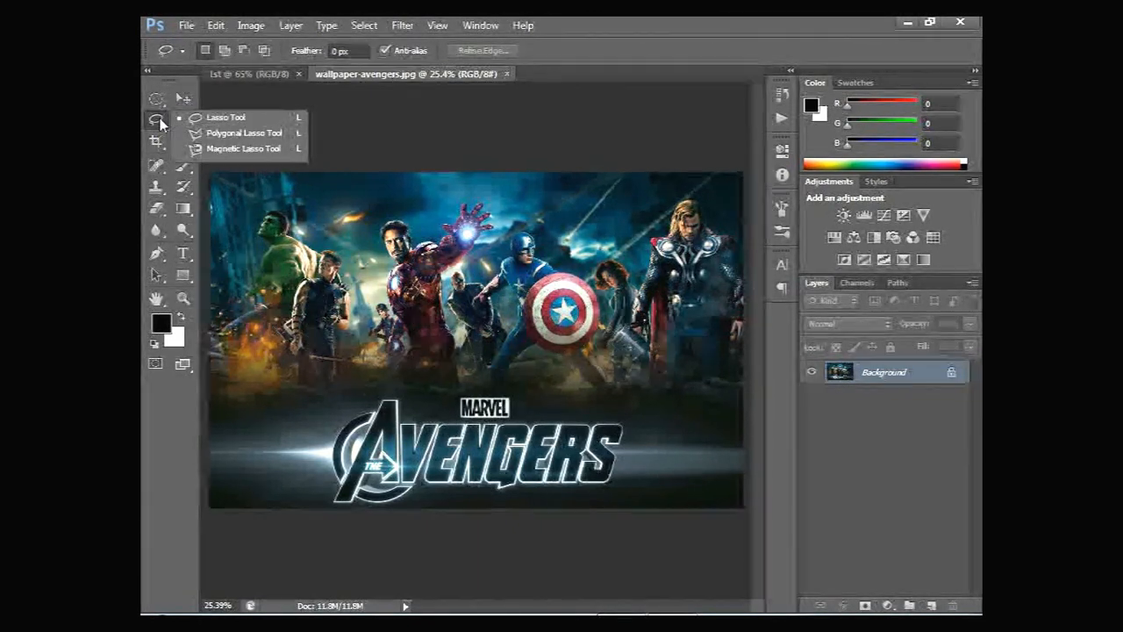
left_click(254, 119)
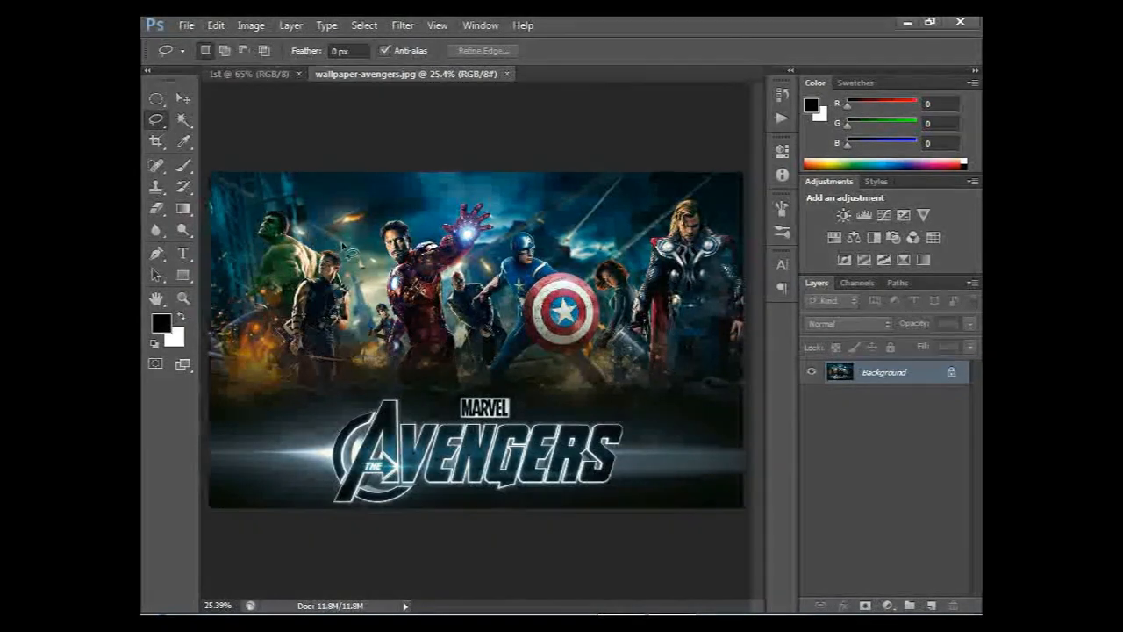
- Open the image ultron_in_avengers_age_of_ultron-wide from the Edit folder
key("ctrl+o")
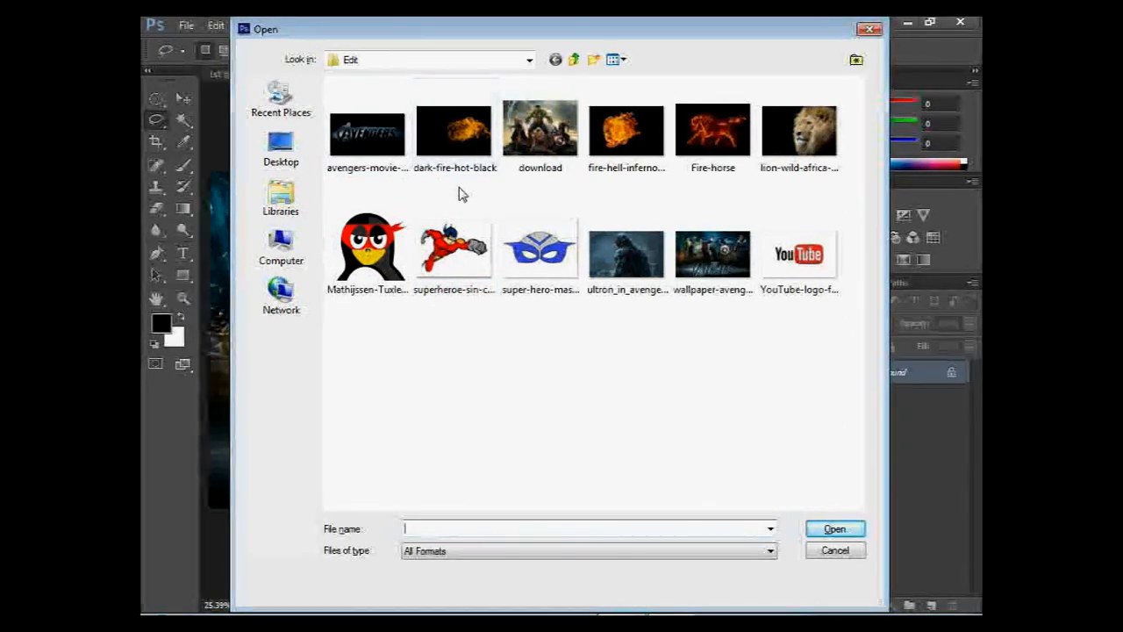
left_click(622, 263)
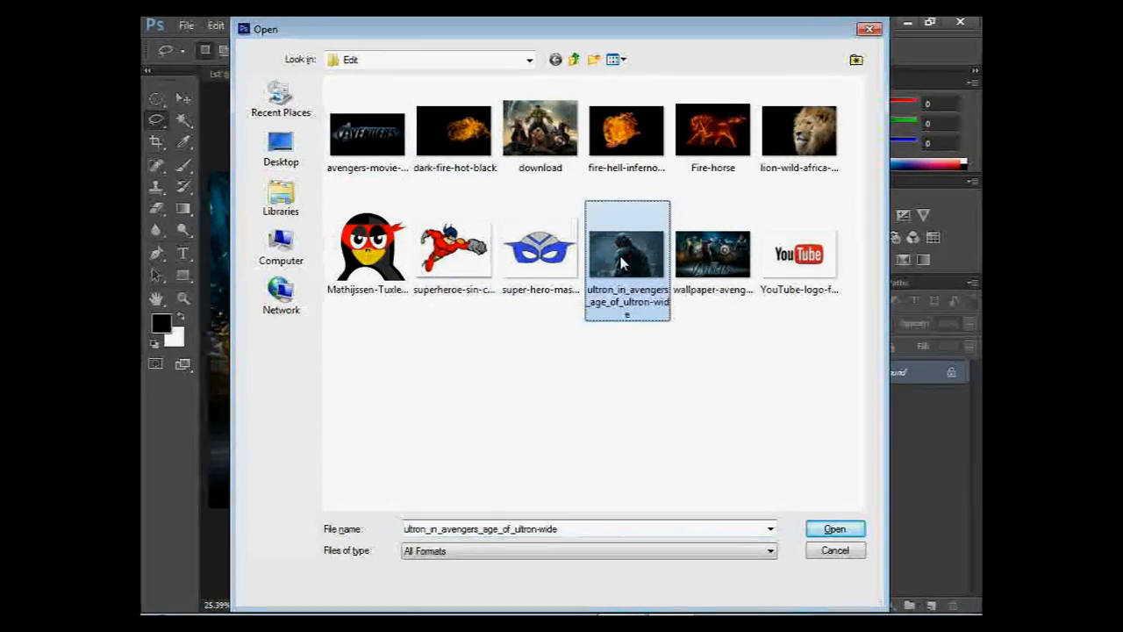
left_click(833, 529)
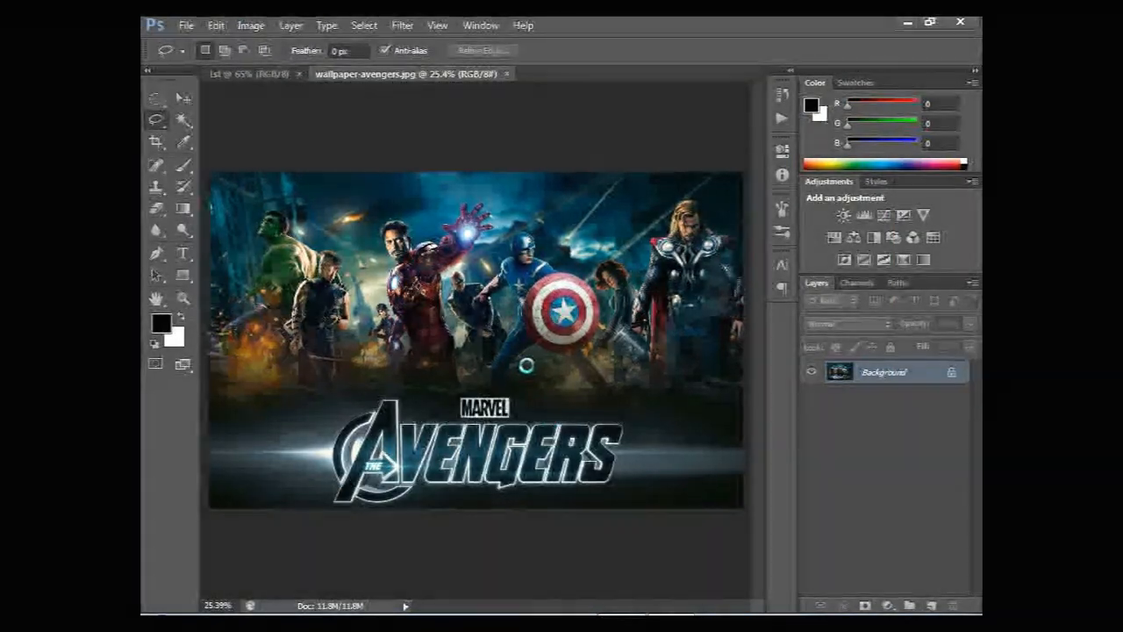
scroll(526, 370, "up", 2)
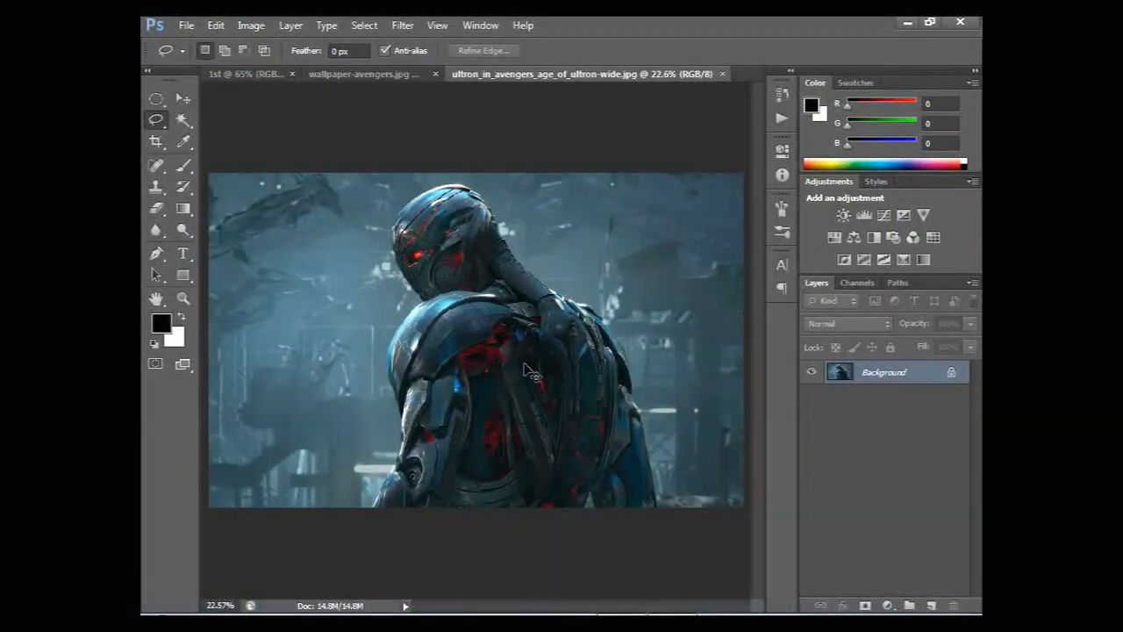
scroll(526, 370, "down", 1)
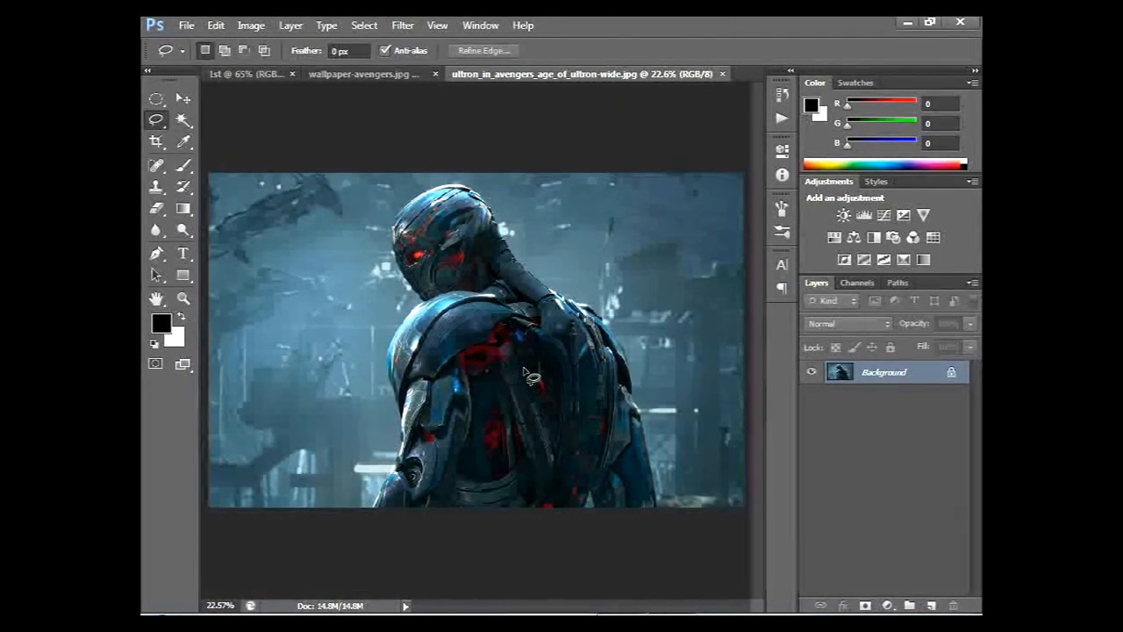
- Trace a freehand Lasso selection around Ultron's whole outline, from the arm over the head and back to the lower image edge
left_click(155, 100)
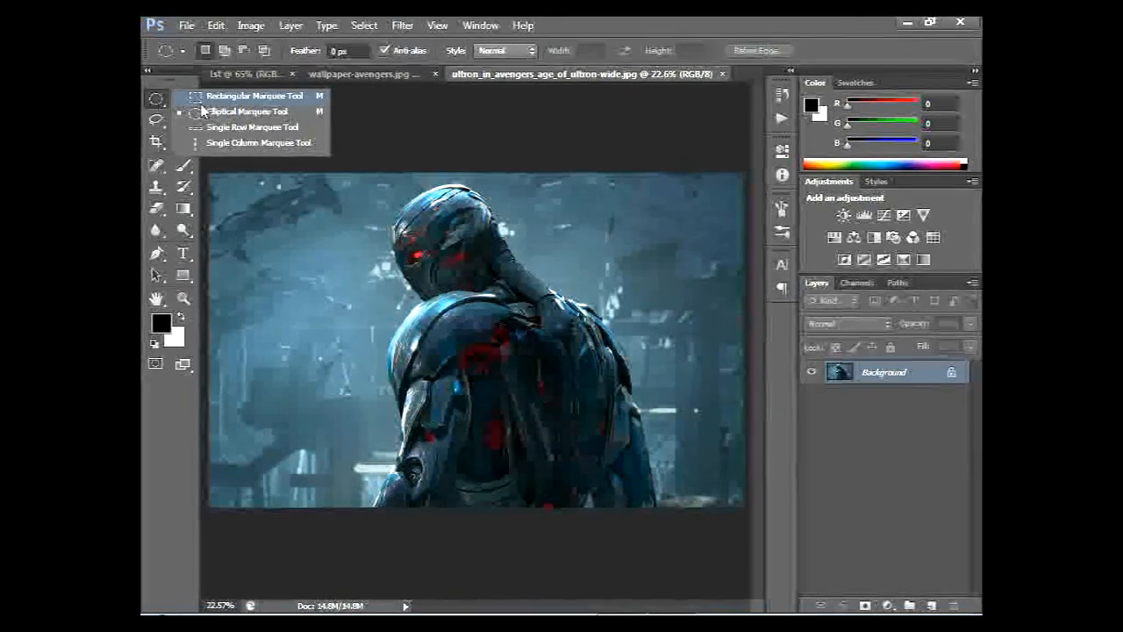
left_click_drag(156, 120, 219, 113)
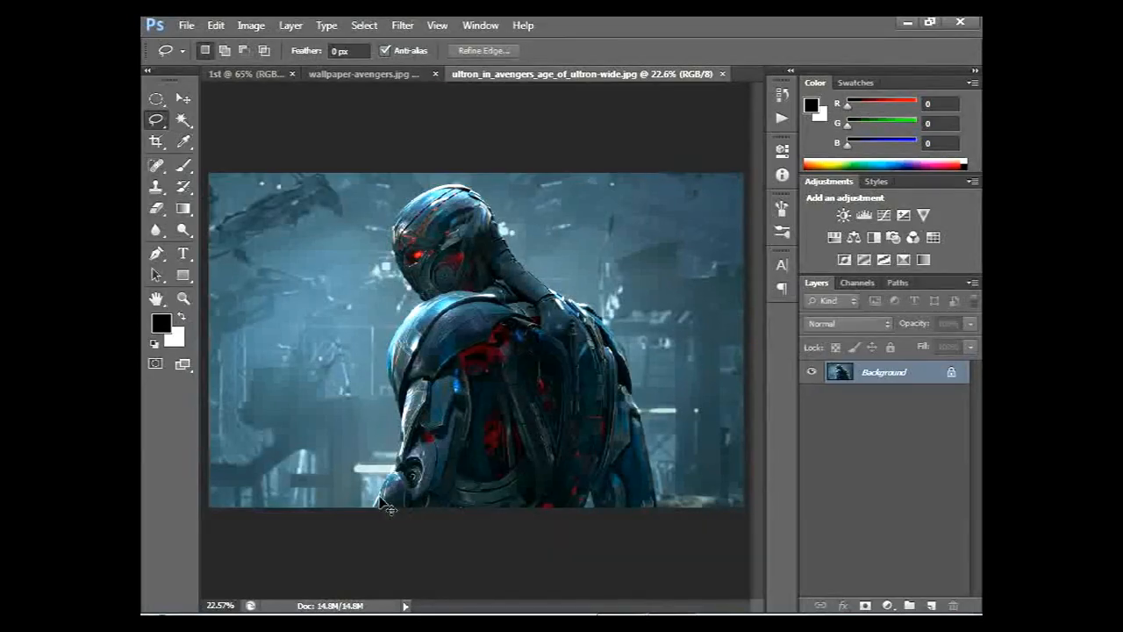
key("ctrl+plus")
key("ctrl+plus")
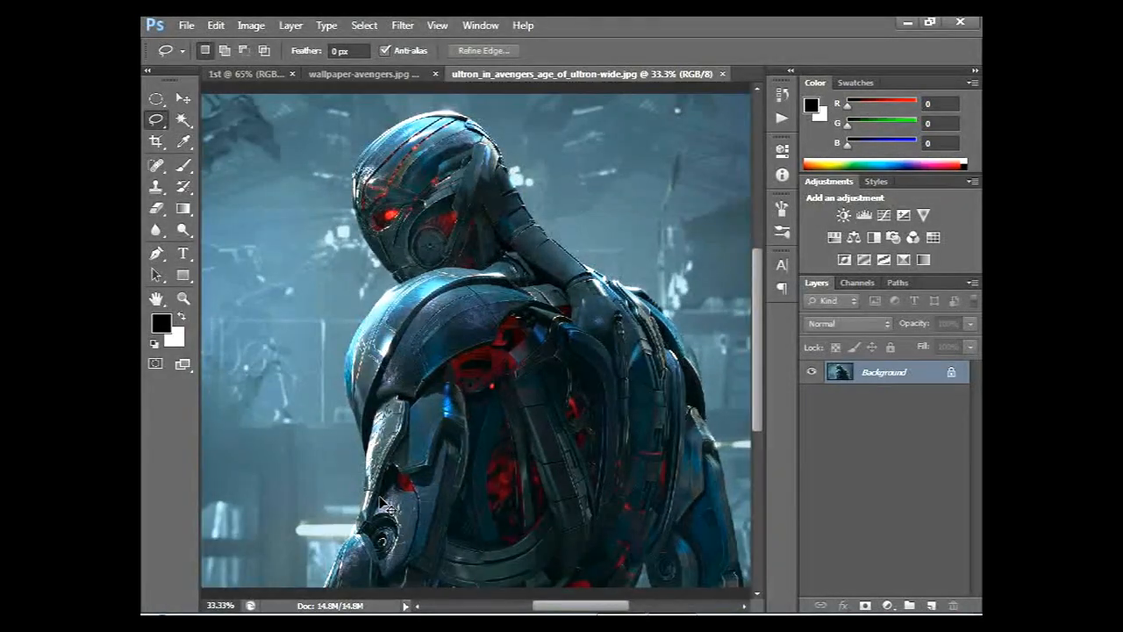
left_click_drag(379, 545, 430, 382)
key("ctrl+plus")
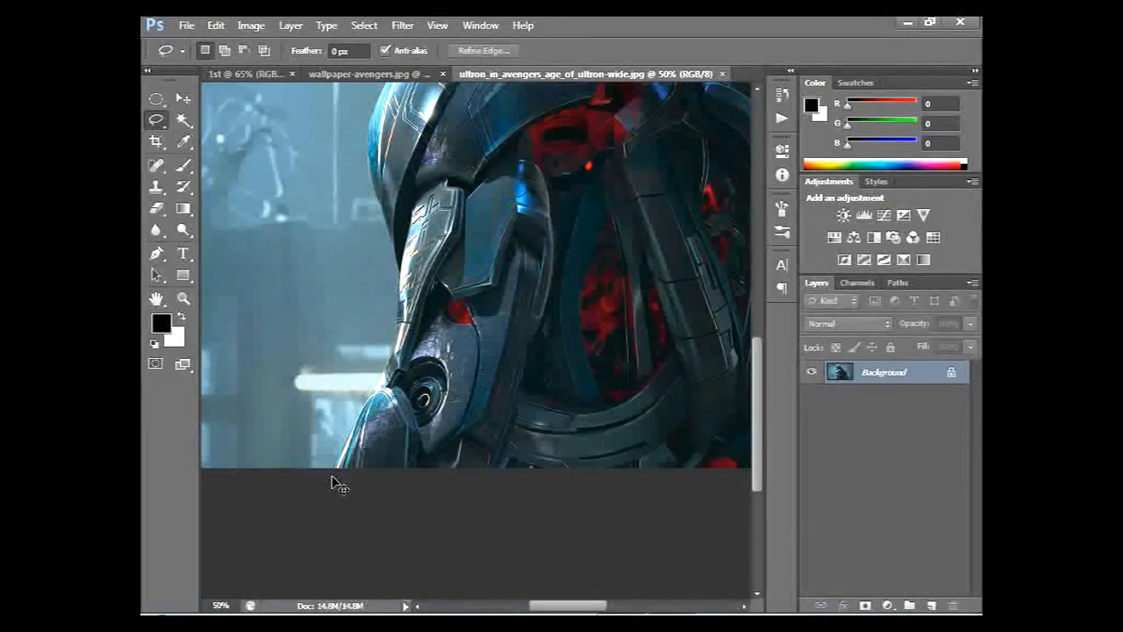
key("ctrl+minus")
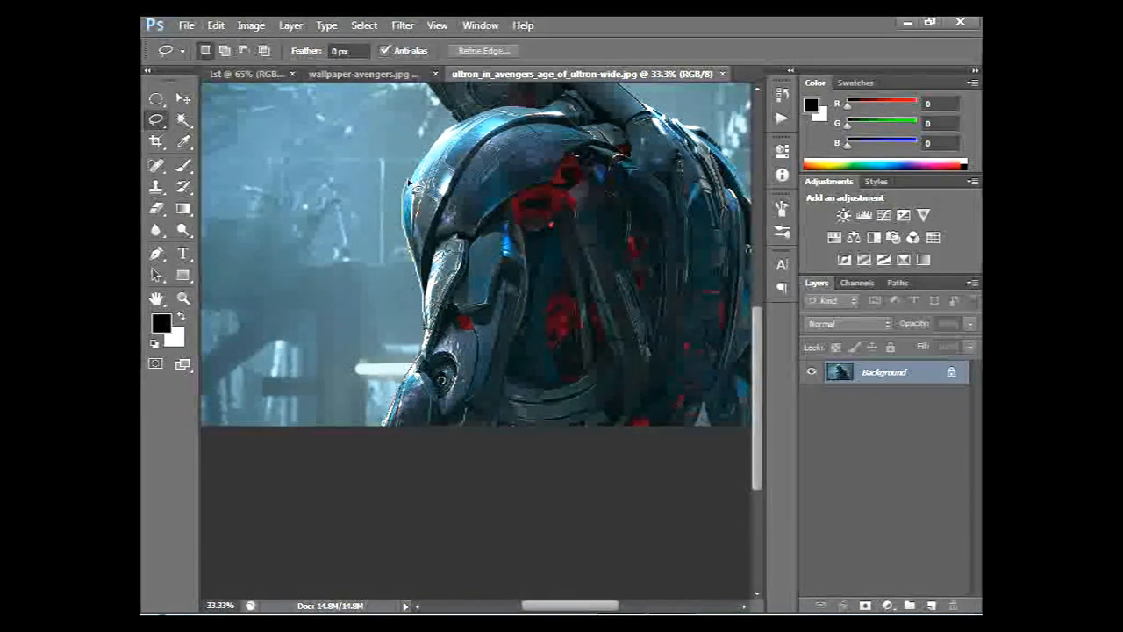
left_click_drag(427, 155, 443, 386)
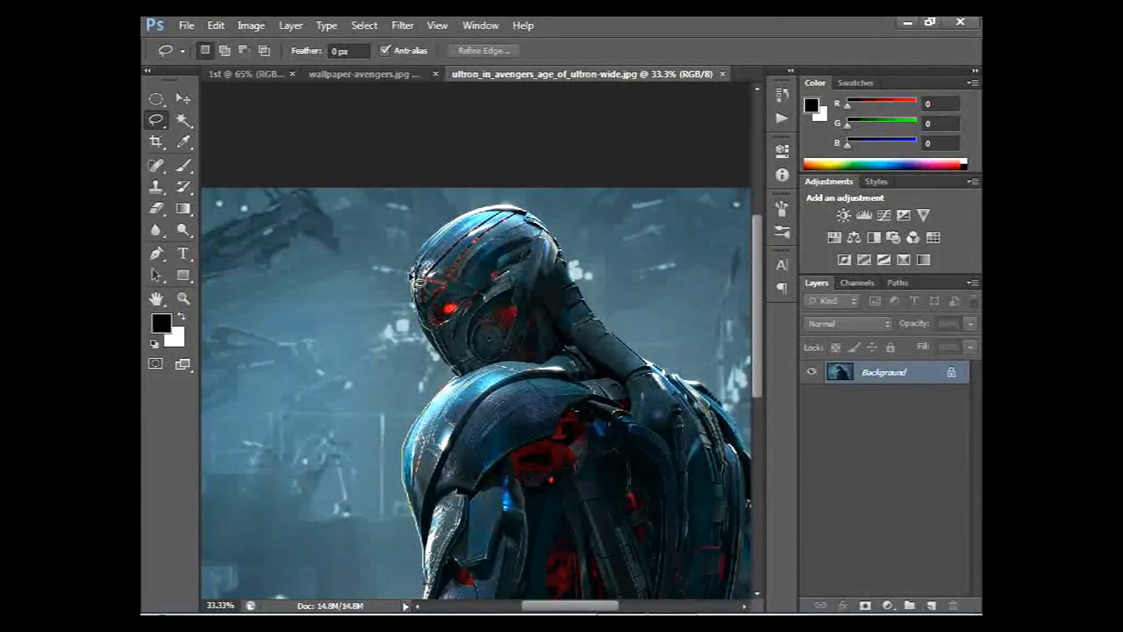
left_click_drag(433, 232, 500, 210)
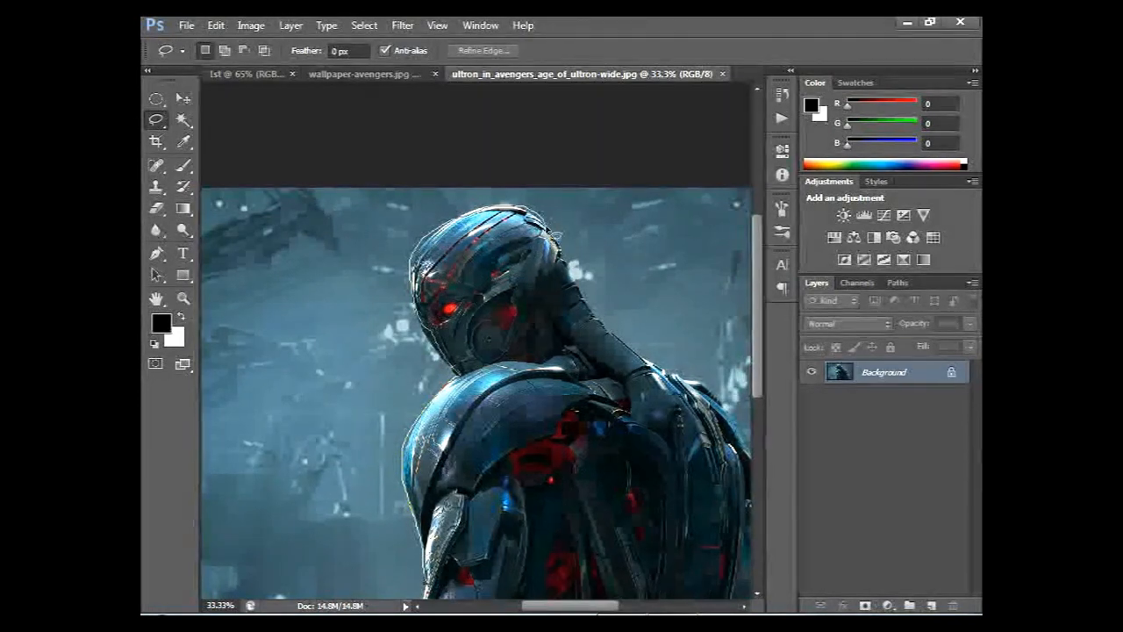
left_click_drag(626, 349, 399, 165)
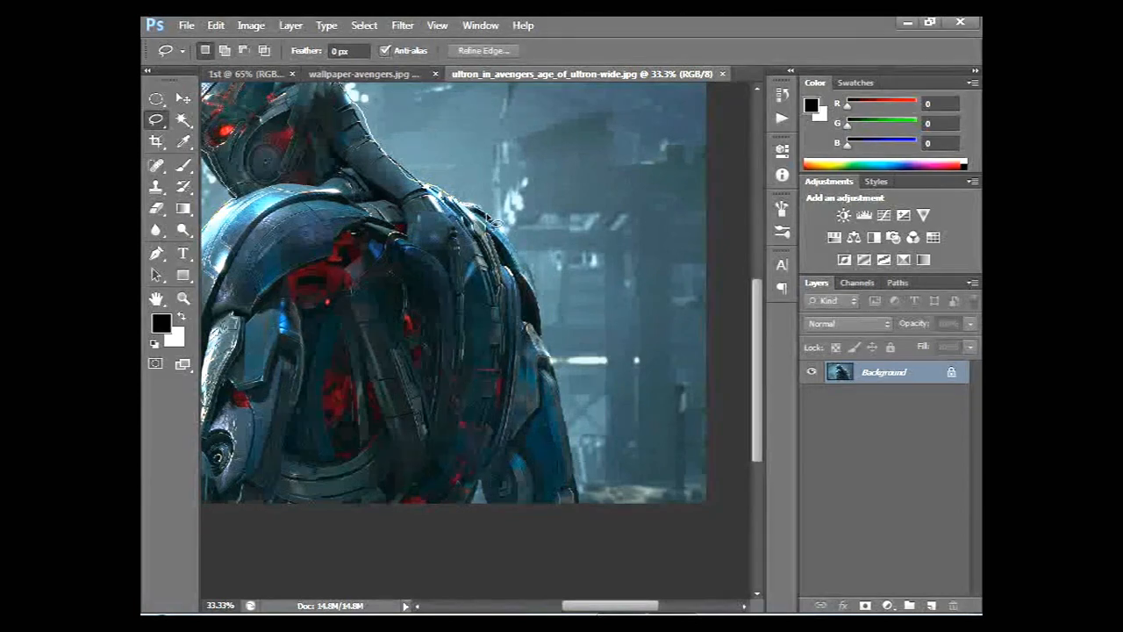
mouse_move(559, 381)
left_mouse_down()
mouse_move(574, 507)
mouse_move(504, 510)
mouse_move(479, 487)
mouse_move(463, 506)
mouse_move(594, 471)
mouse_move(556, 486)
mouse_move(301, 477)
left_mouse_up()
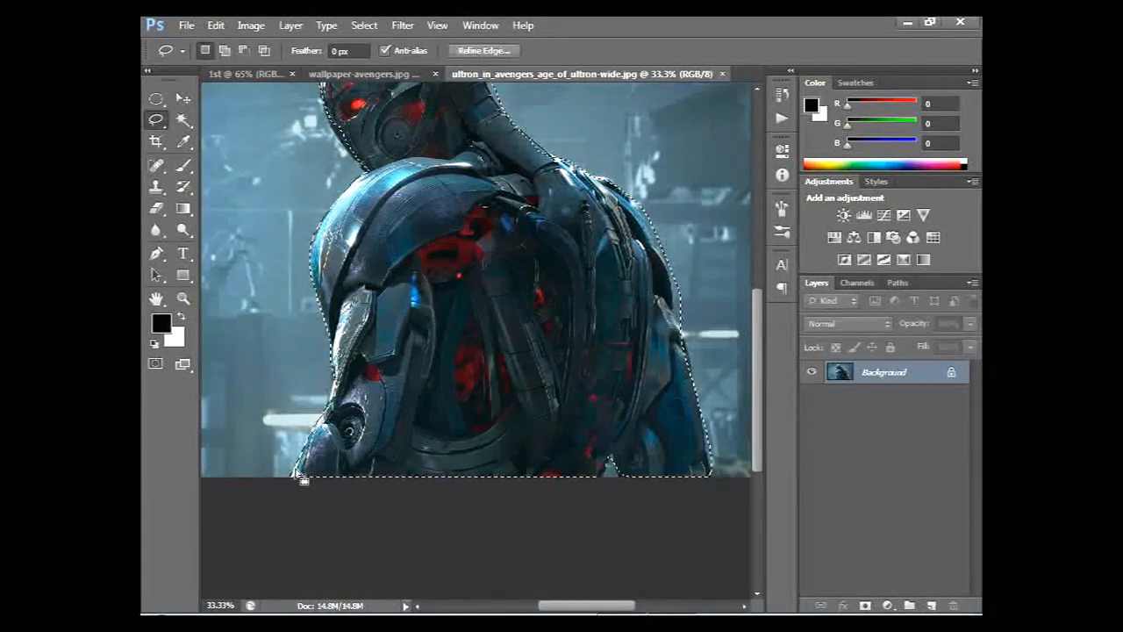
key("ctrl+0")
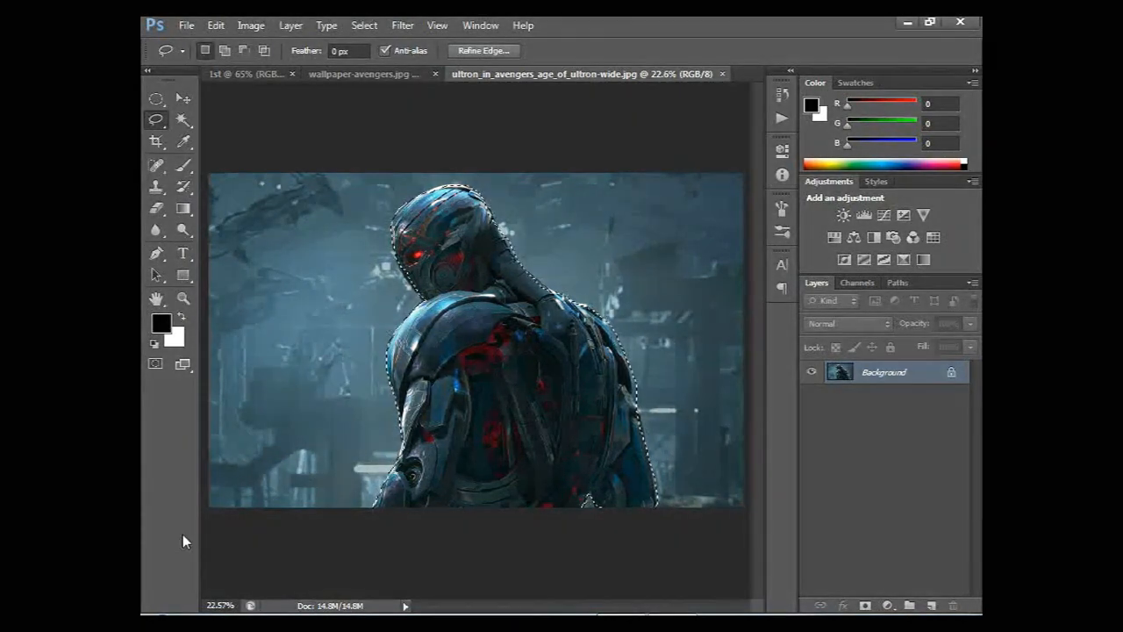
- Try moving the selected Ultron figure with the Move Tool, undo the move and clear the selection
left_click(182, 99)
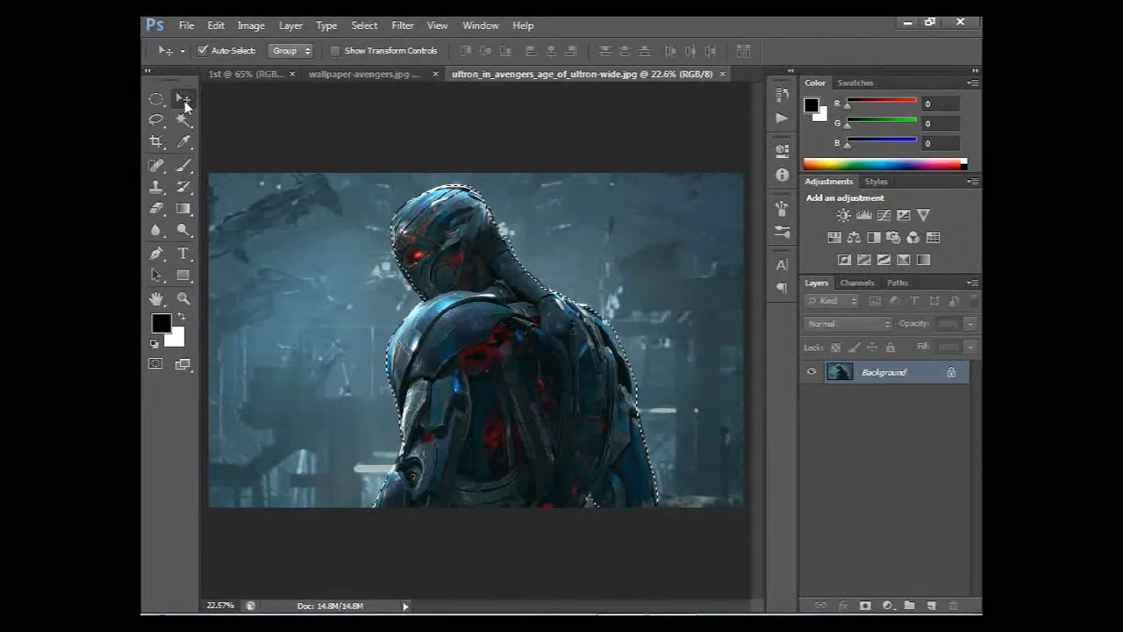
mouse_move(566, 421)
left_mouse_down()
mouse_move(564, 248)
mouse_move(560, 421)
mouse_move(522, 416)
mouse_move(554, 439)
left_mouse_up()
key("ctrl+z")
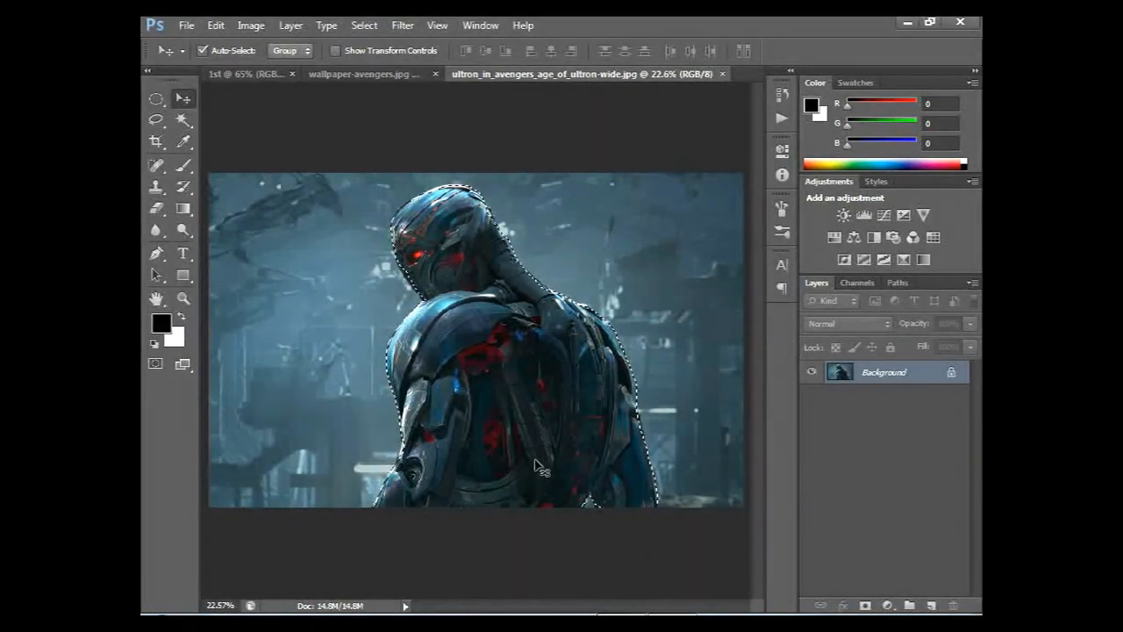
key("ctrl+d")
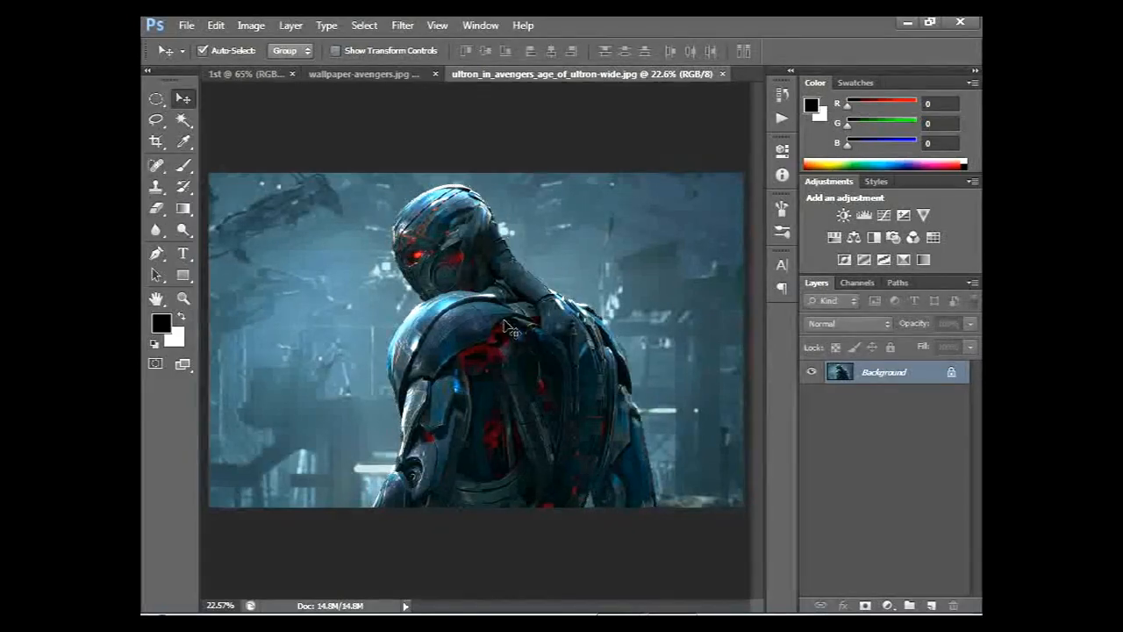
- Outline the Ultron figure roughly with straight segments using the Polygonal Lasso Tool and close the selection at the lower arm
left_click(158, 120)
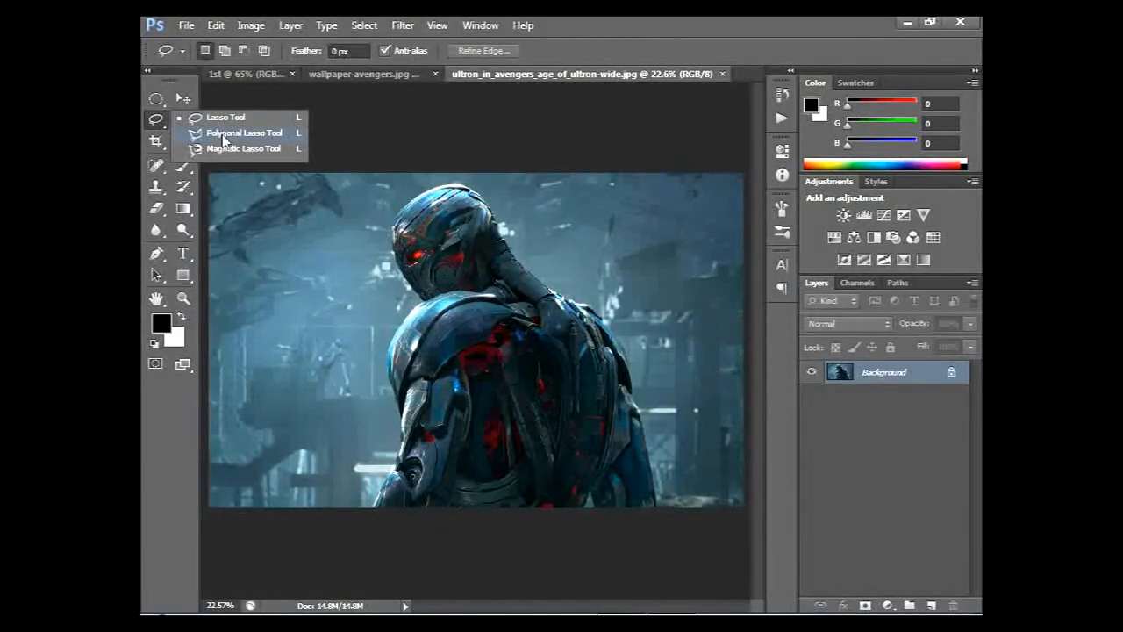
left_click(283, 133)
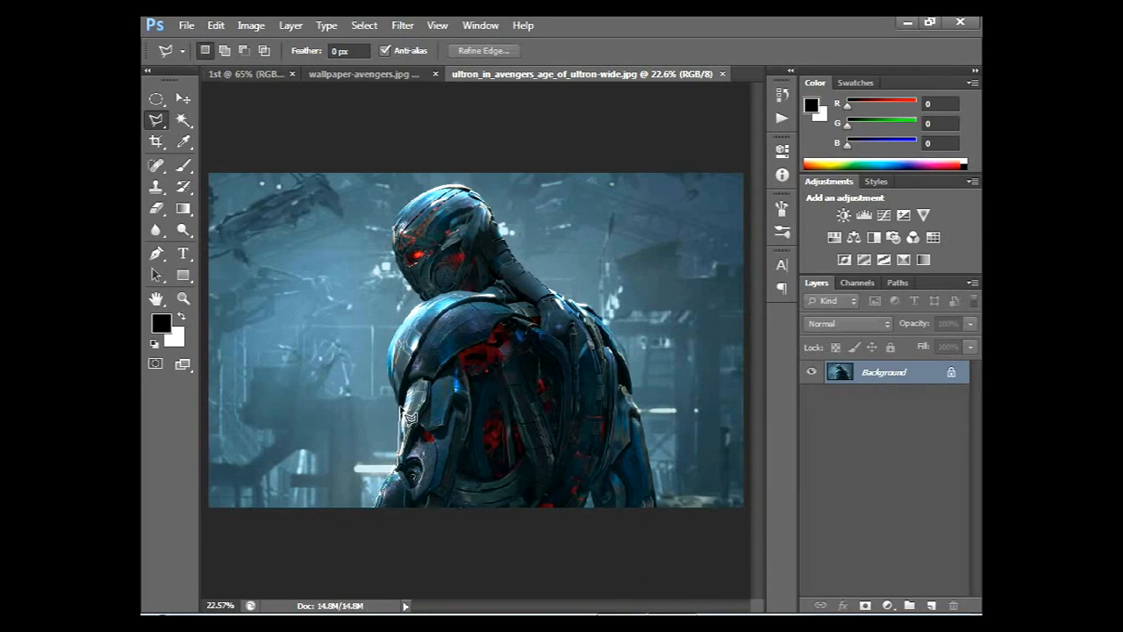
key("Escape")
left_click(415, 293)
left_click(397, 227)
left_click(464, 203)
left_click(566, 295)
left_click(614, 339)
left_click(632, 388)
left_click(651, 458)
left_click(653, 503)
left_click(591, 517)
left_click(481, 519)
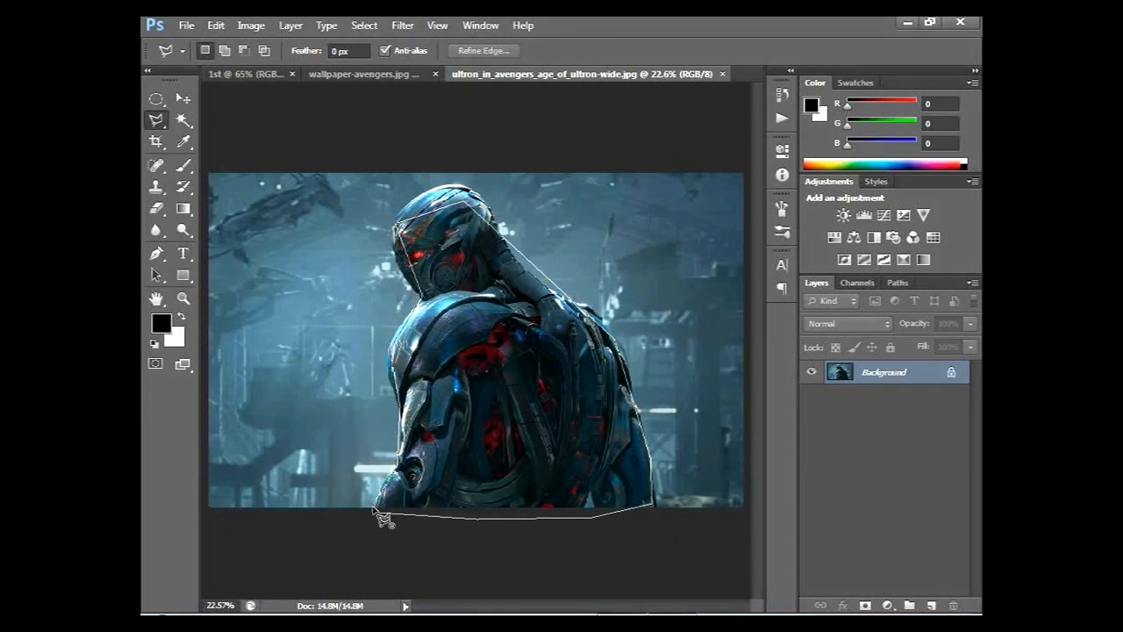
double_click(382, 517)
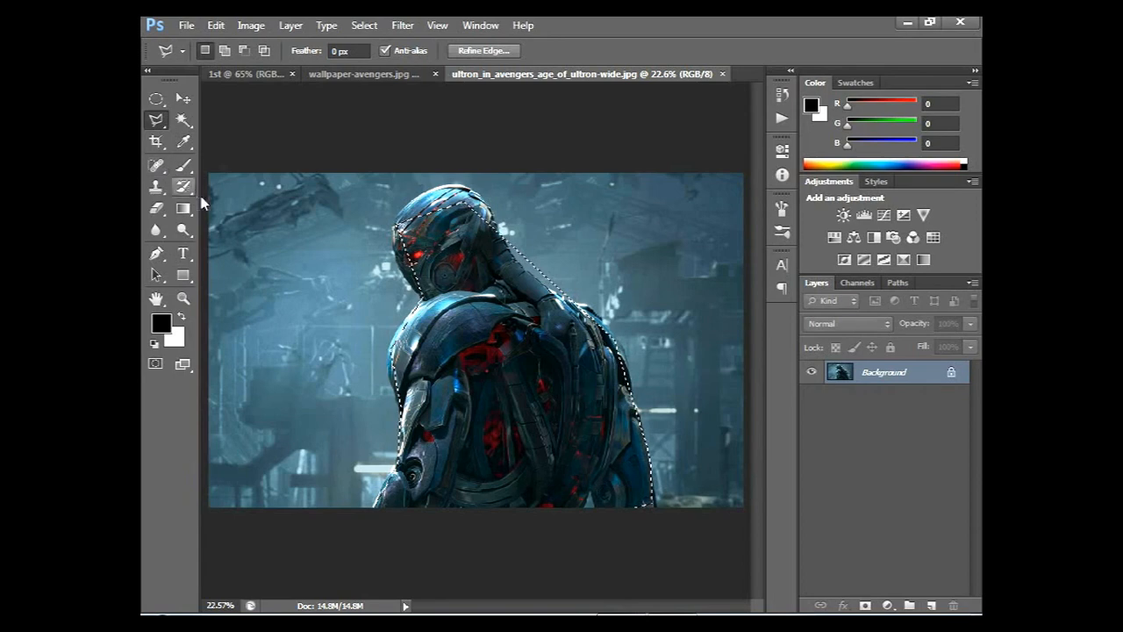
- Replace the polygonal selection with a Magnetic Lasso outline starting at Ultron's lower arm and following the arm, shoulder and head
key("ctrl+d")
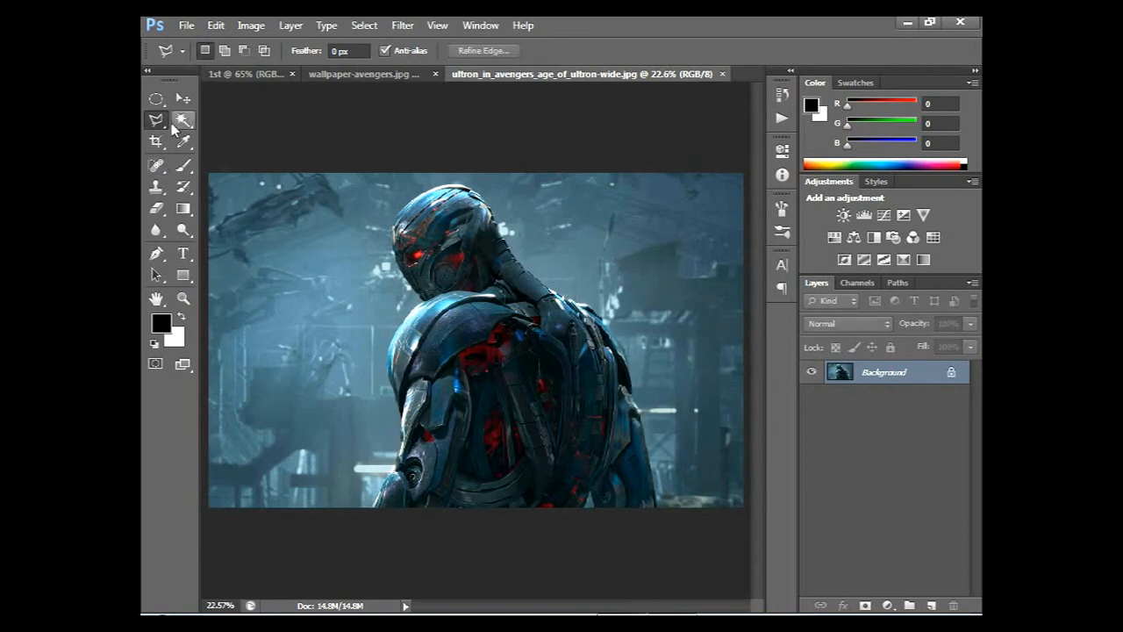
left_click(156, 122)
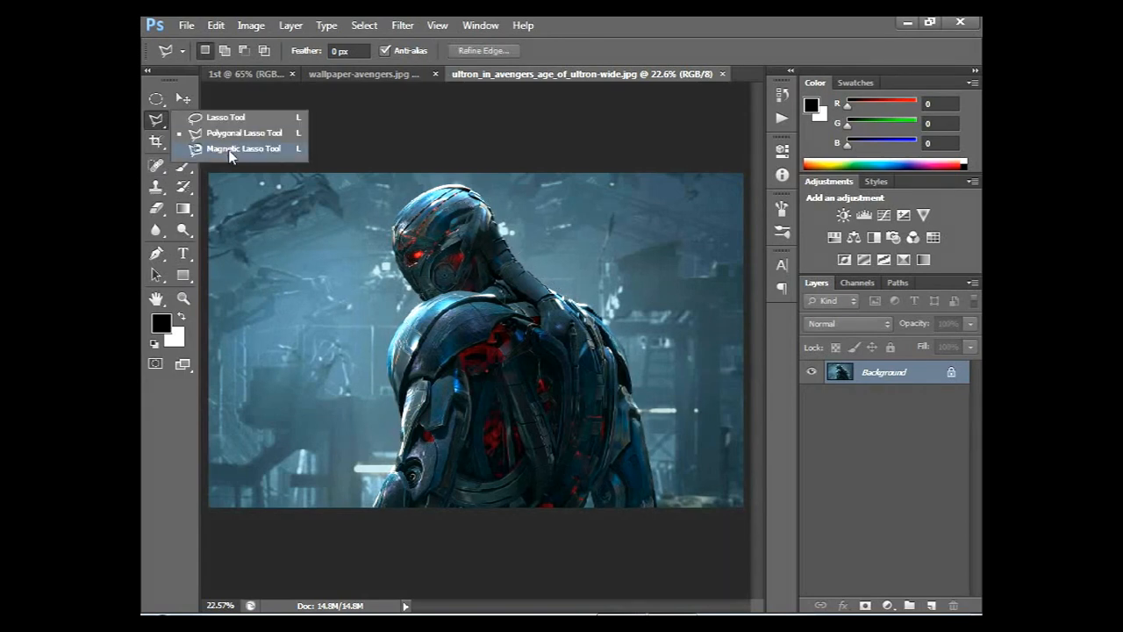
left_click(229, 150)
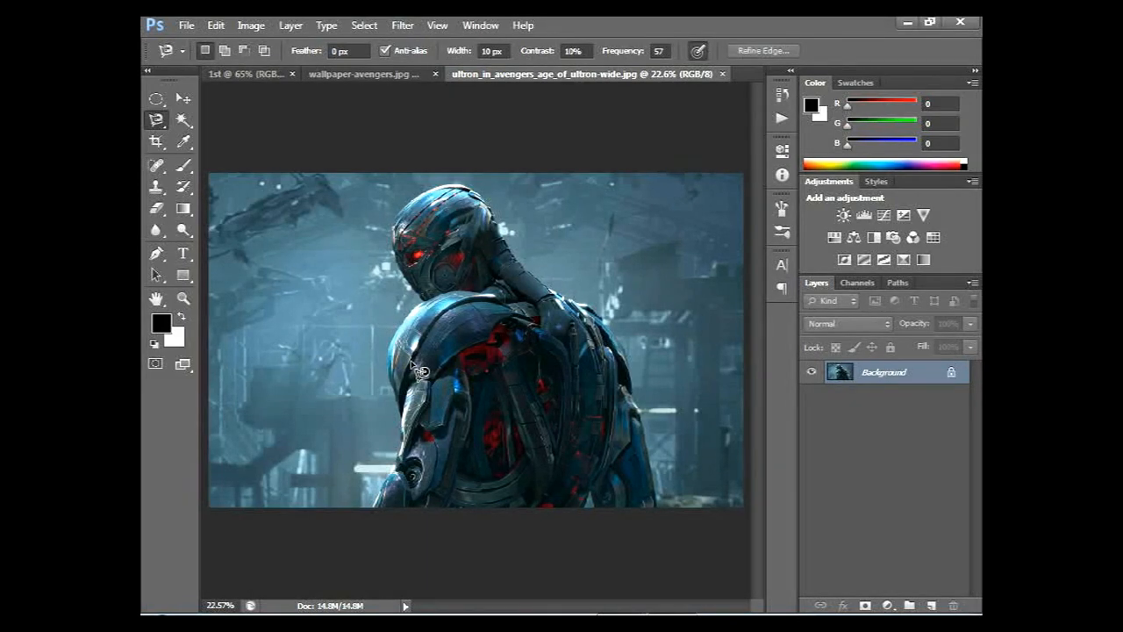
key("ctrl+plus")
key("ctrl+plus")
left_click_drag(398, 485, 422, 353)
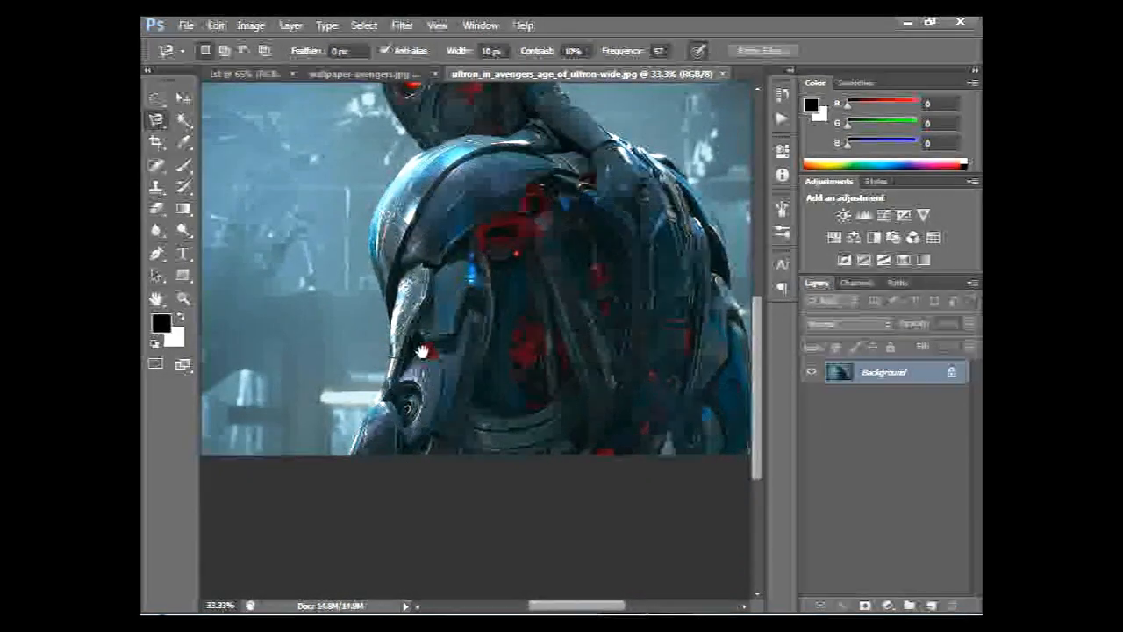
key("ctrl+plus")
left_click_drag(425, 425, 521, 397)
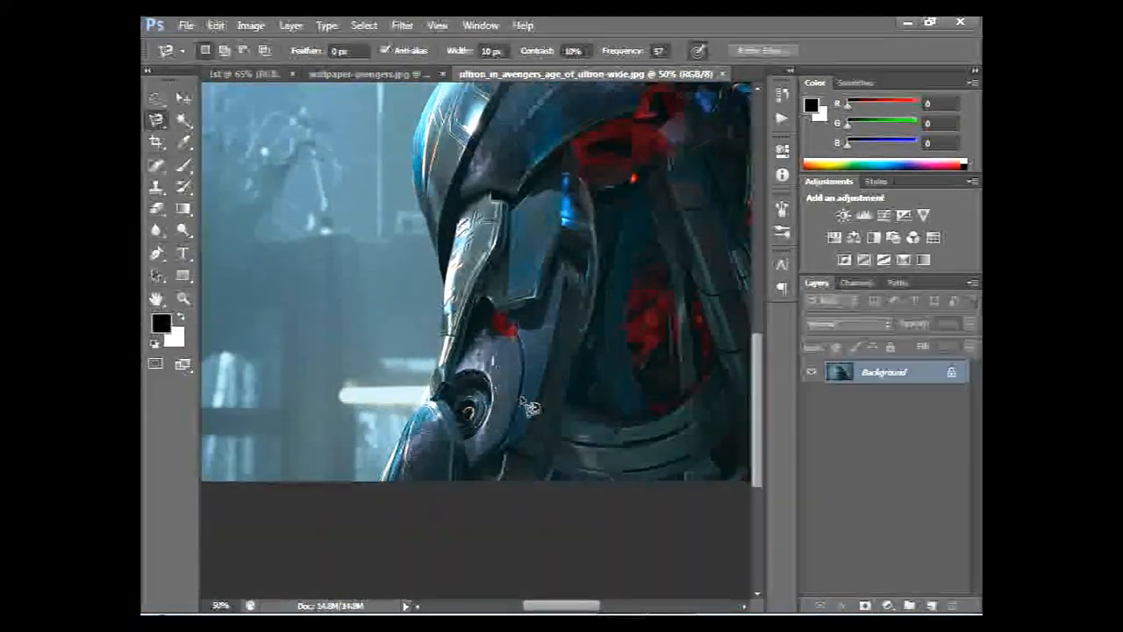
left_click(379, 479)
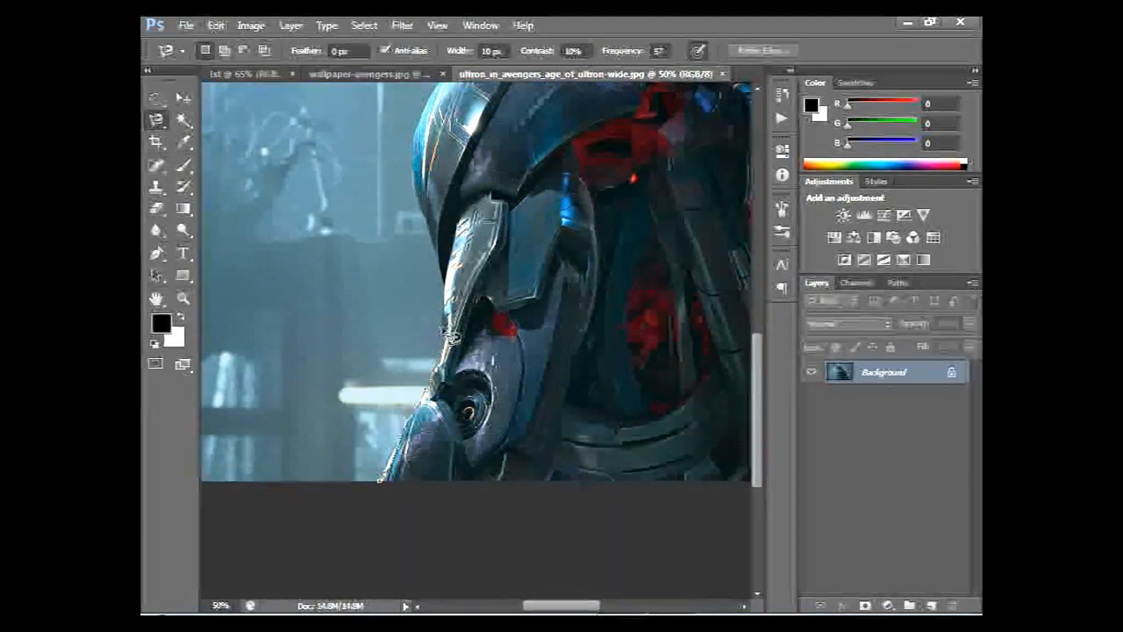
left_click_drag(404, 148, 397, 497)
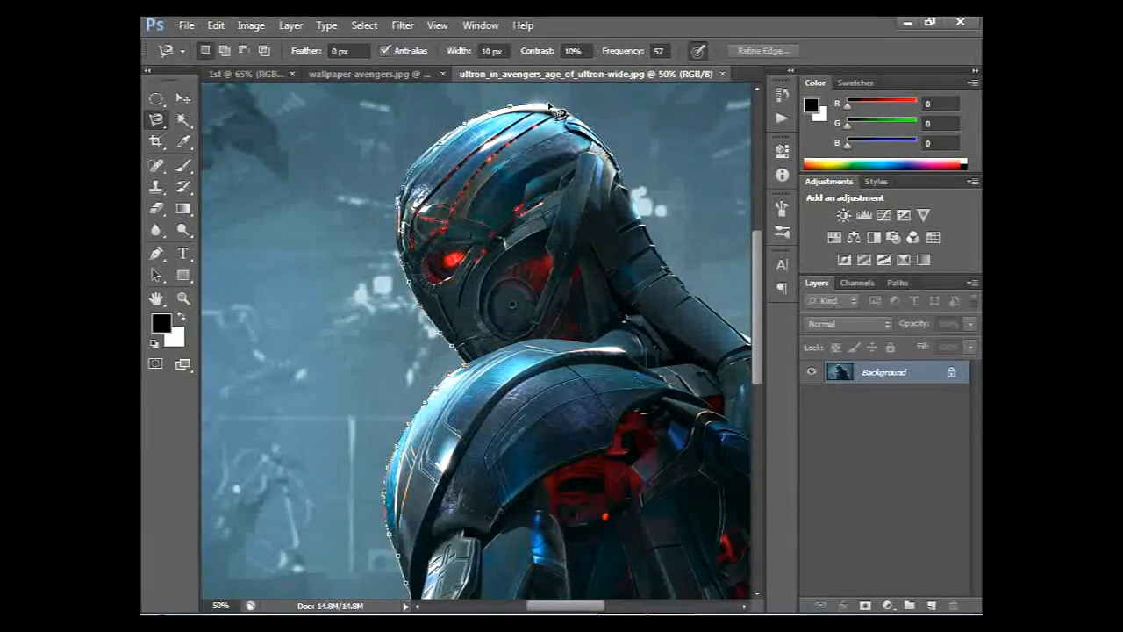
- Continue the Magnetic Lasso outline down Ultron's back and along the lower image edge, closing it at the starting point
left_click_drag(654, 259, 450, 171)
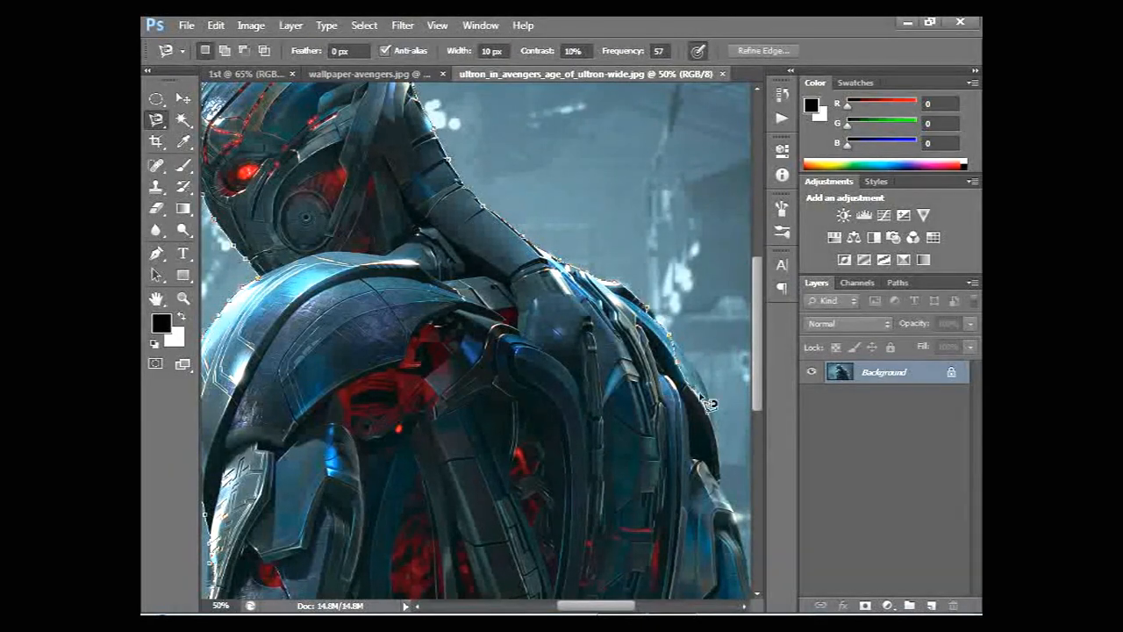
scroll(676, 373, "down", 5)
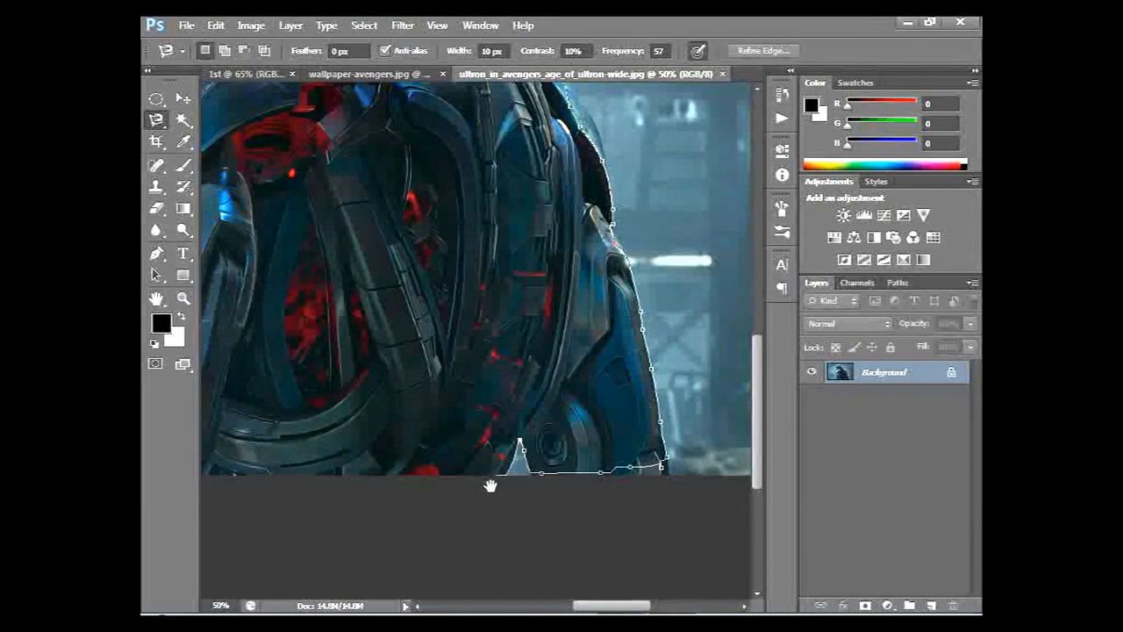
left_click_drag(501, 494, 621, 371)
mouse_move(308, 375)
left_mouse_down()
mouse_move(243, 359)
mouse_move(409, 333)
mouse_move(404, 346)
mouse_move(395, 339)
left_mouse_up()
left_click(395, 338)
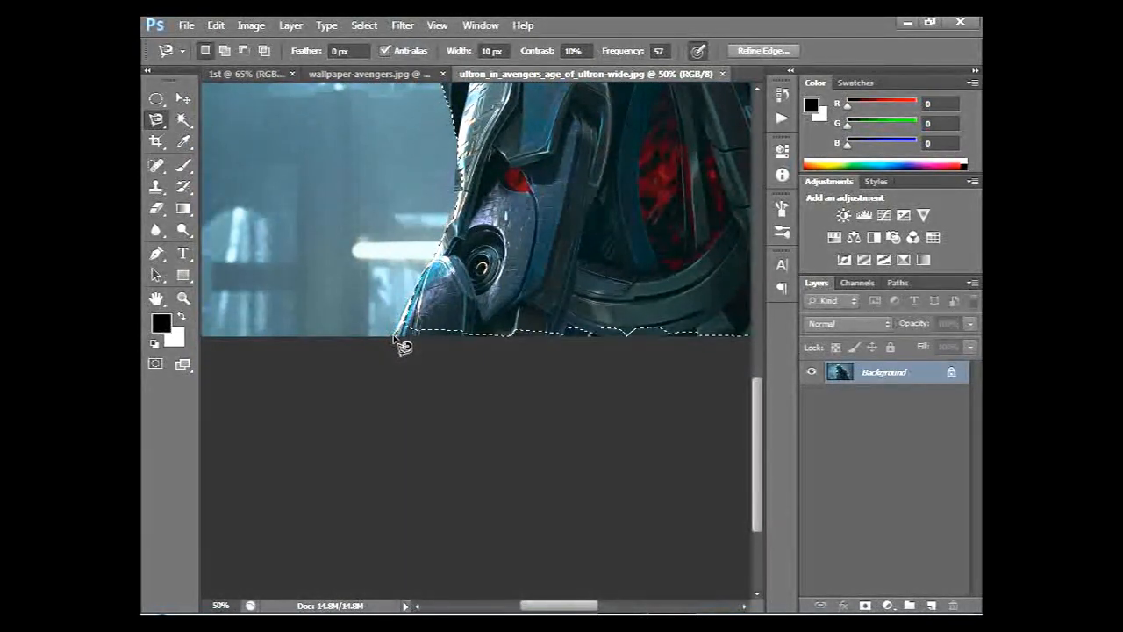
key("ctrl+0")
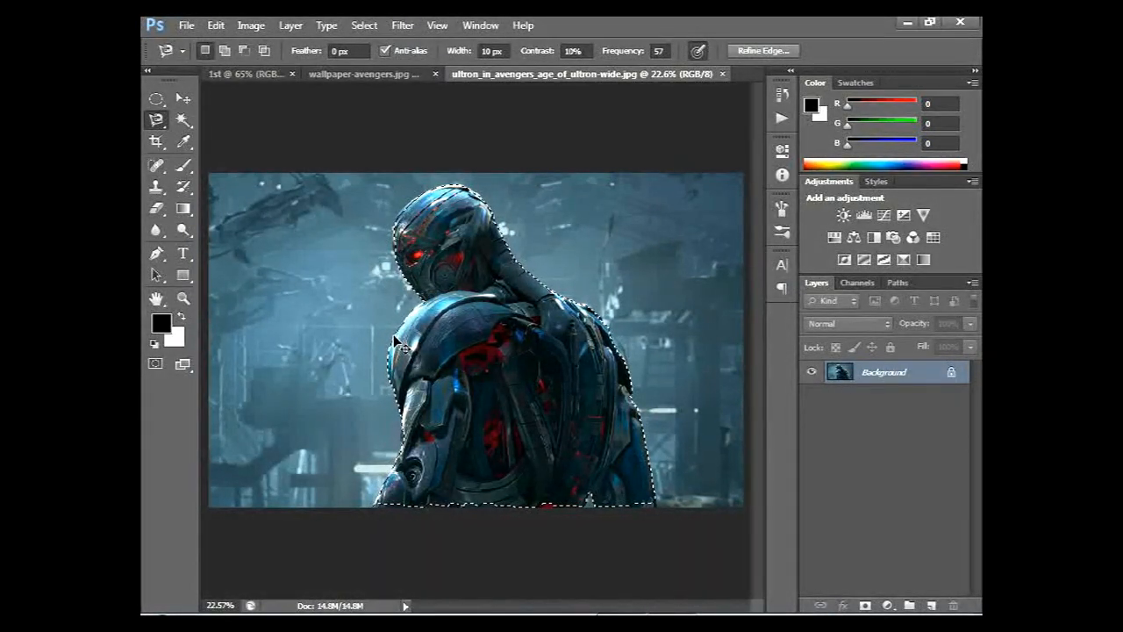
- Clear the lasso selection, add the background areas around Ultron to a Magic Wand selection at tolerance 32, and deselect
key("ctrl+d")
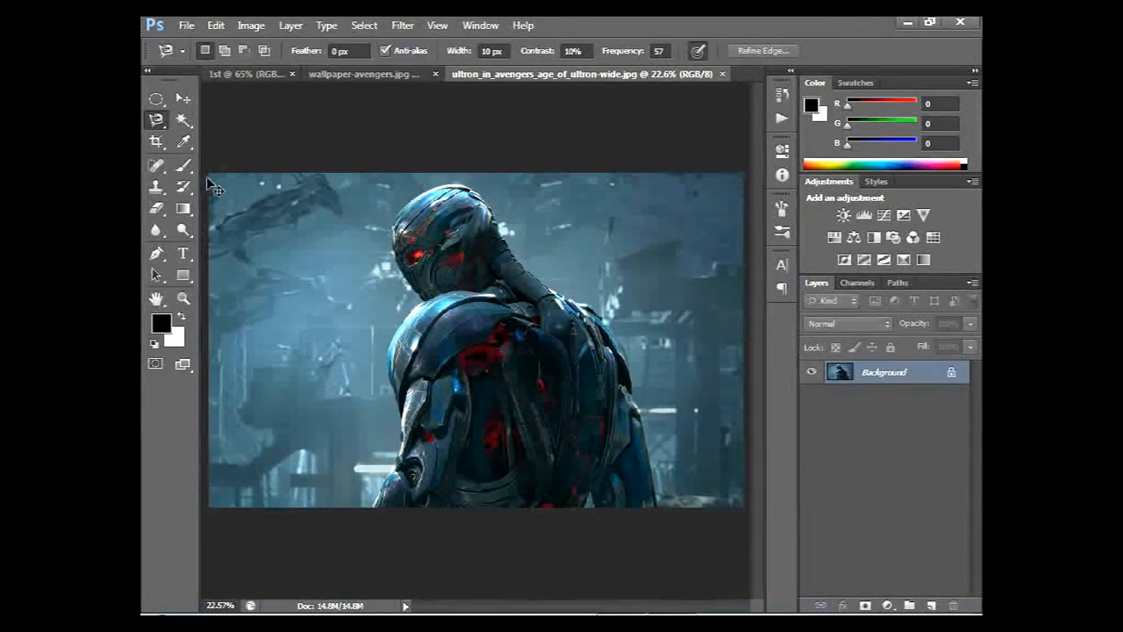
left_click(182, 122)
right_click(181, 122)
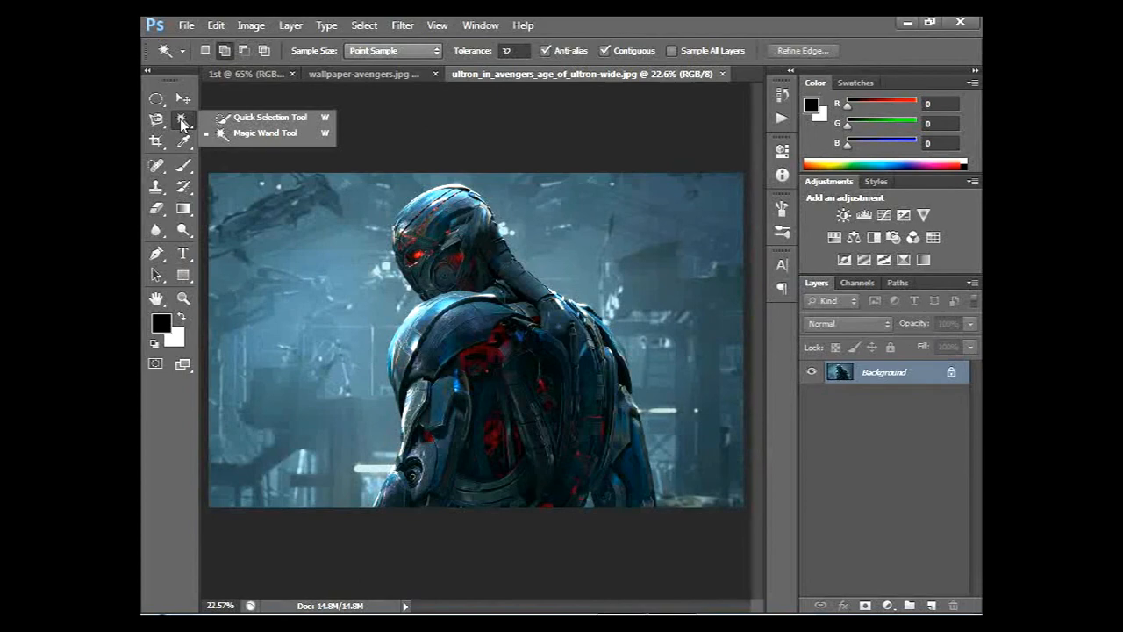
left_click(273, 132)
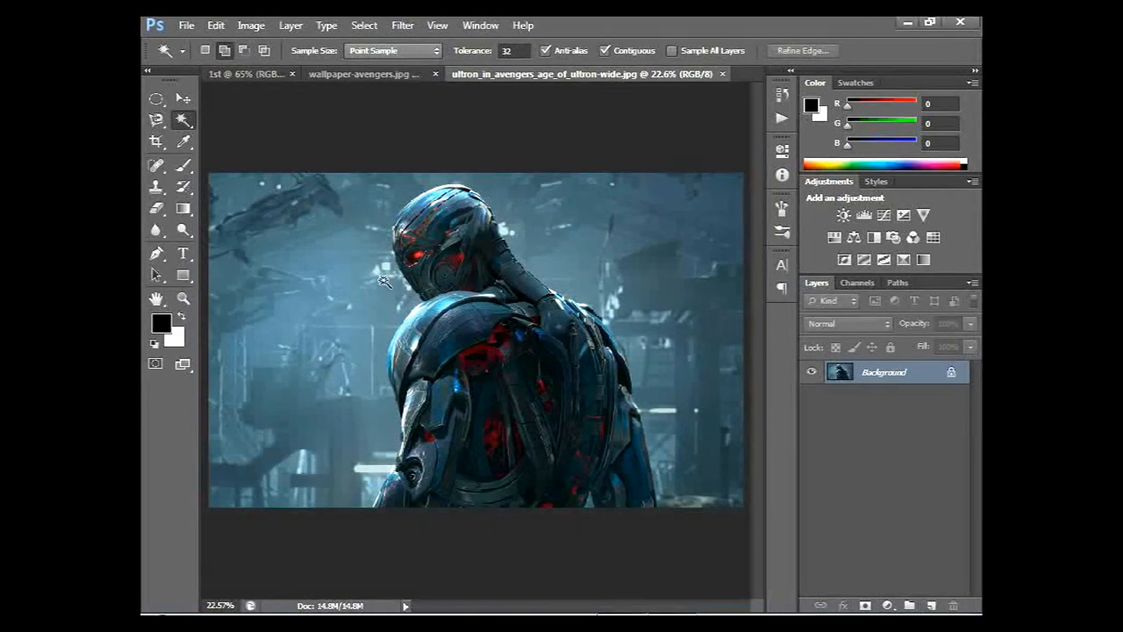
left_click(309, 323)
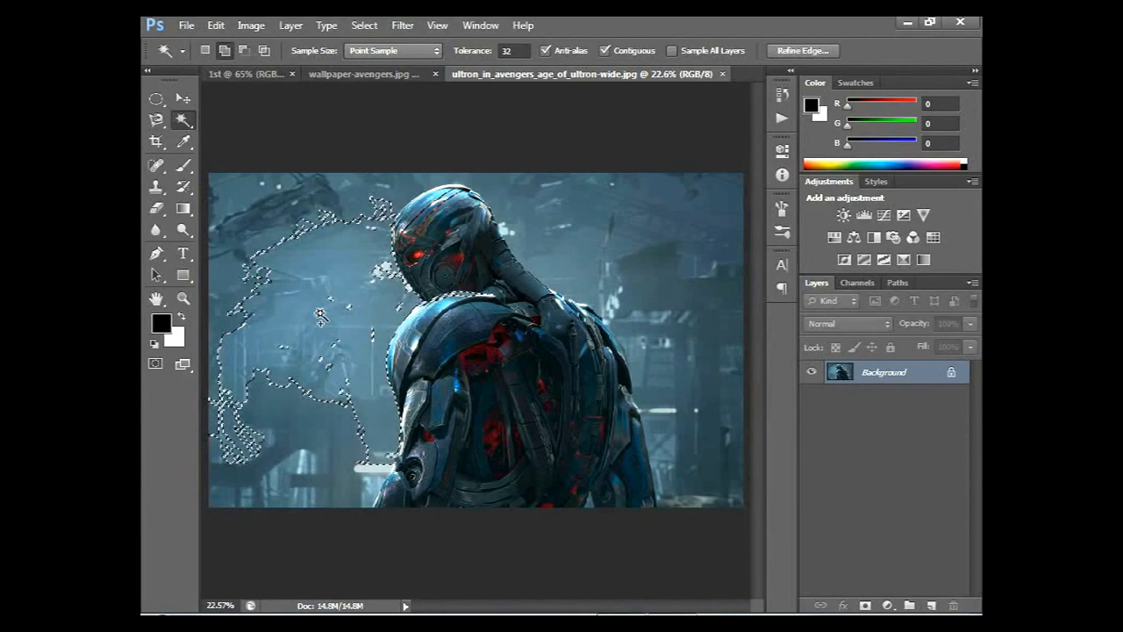
left_click(382, 272)
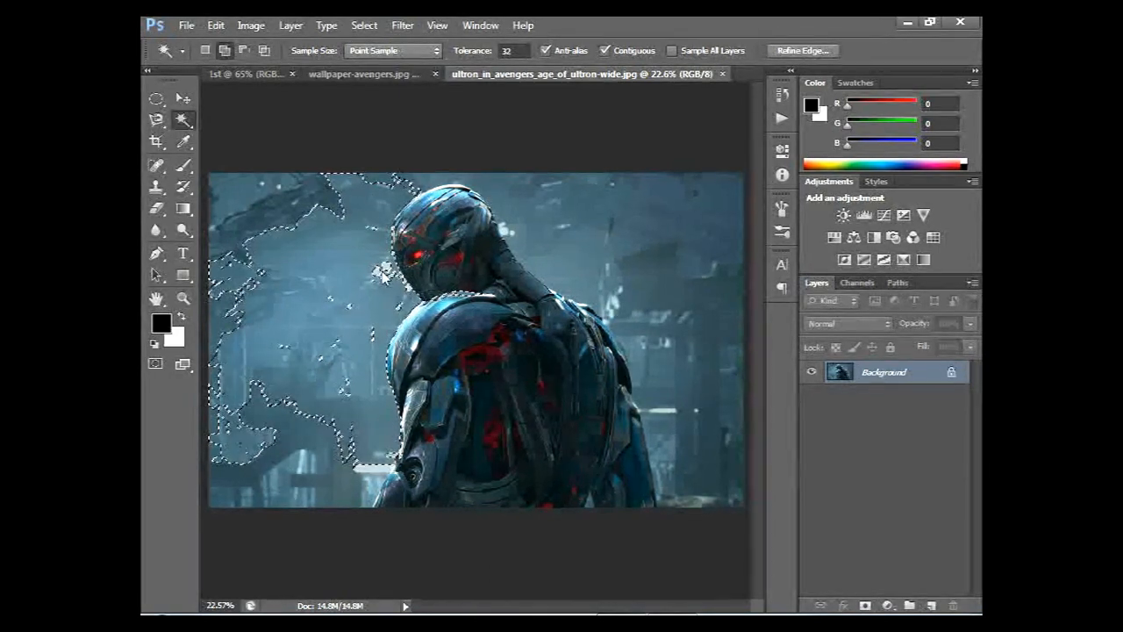
left_click(316, 190)
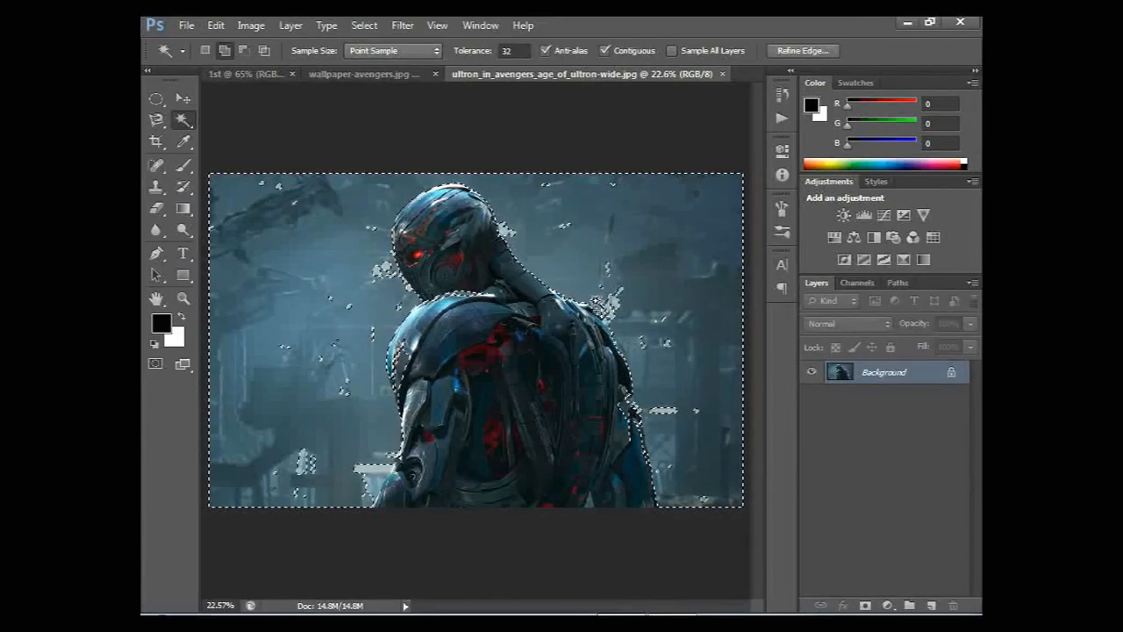
key("ctrl+d")
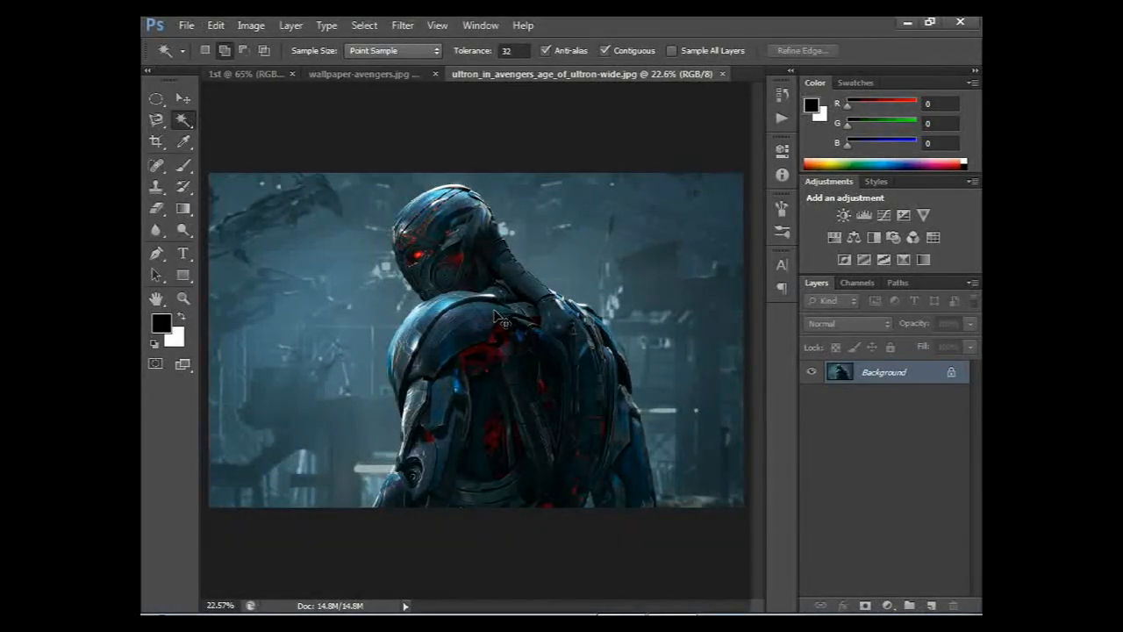
- Open the superheroe-sin-capa image from the Edit folder and select its white background with the Magic Wand Tool
key("ctrl+o")
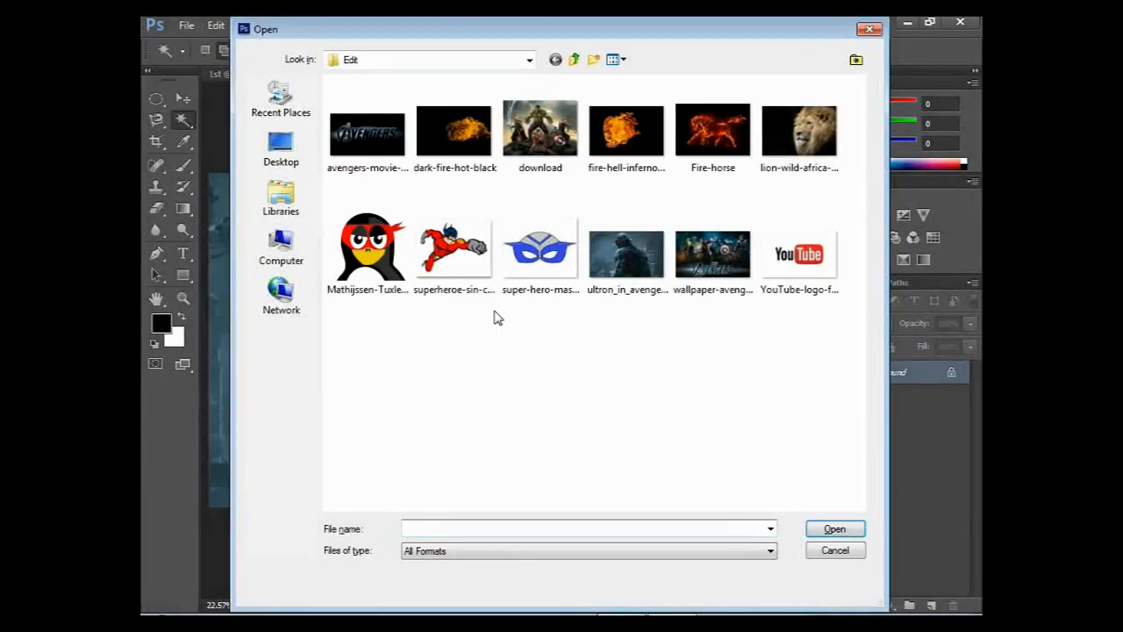
left_click(459, 261)
left_click(809, 530)
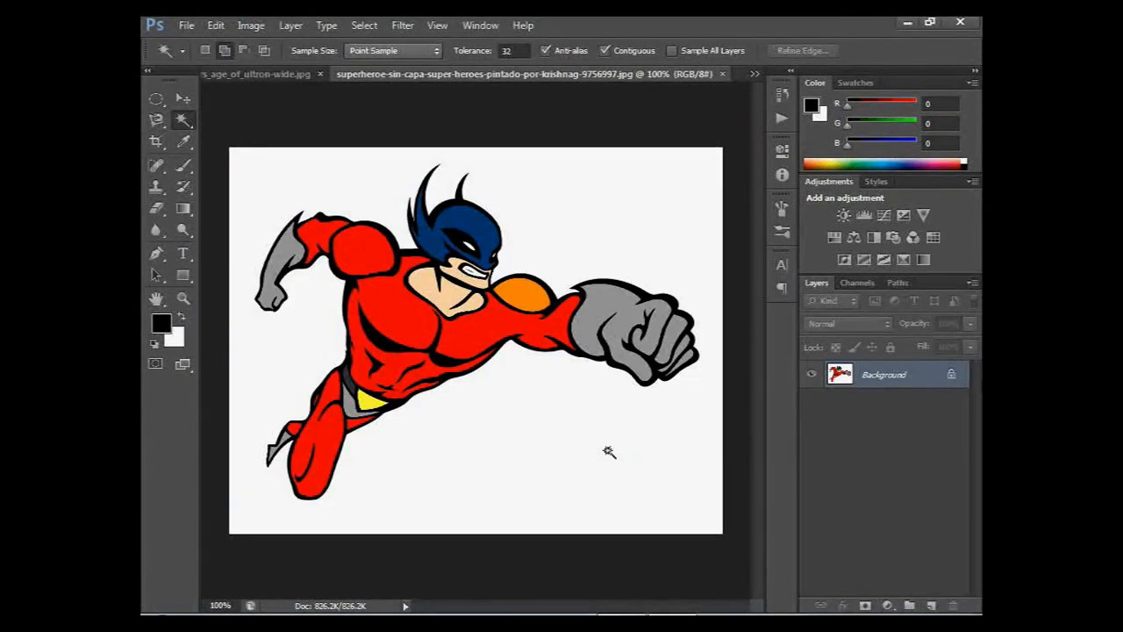
left_click(562, 250)
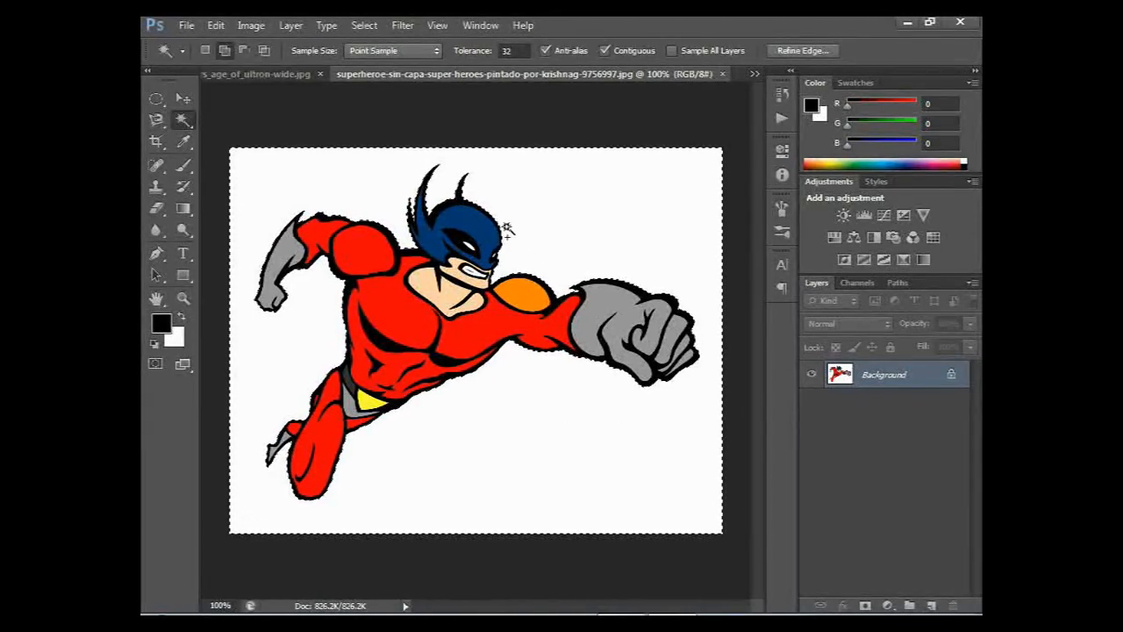
- Try bringing the selected area of the superhero image into the Ultron image with the Move Tool, and undo it
key("v")
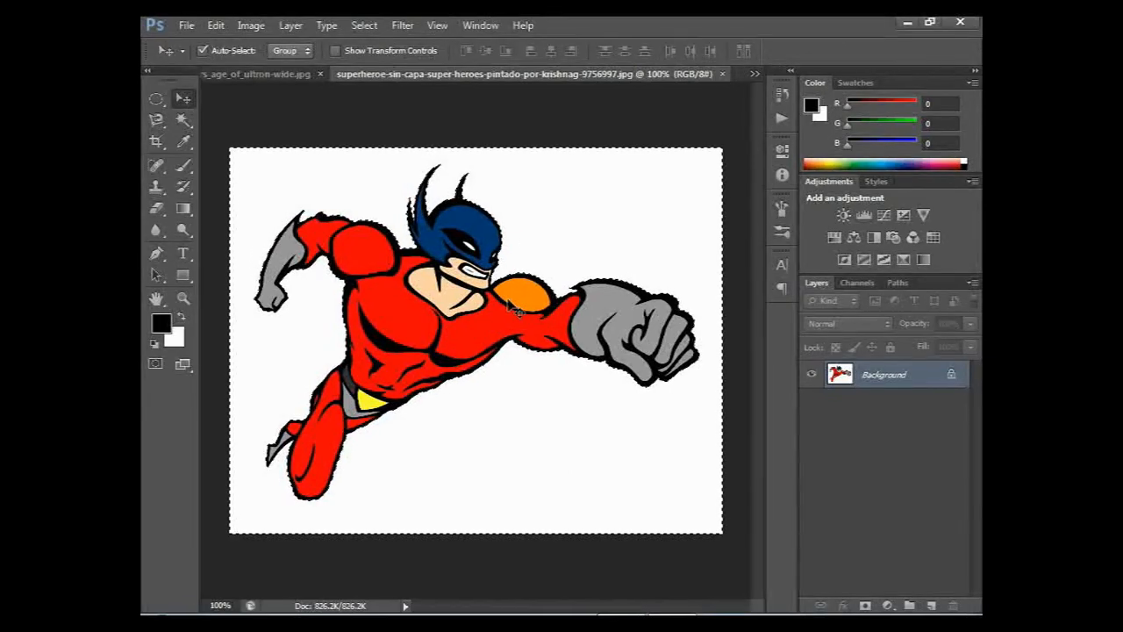
left_click_drag(244, 64, 455, 362)
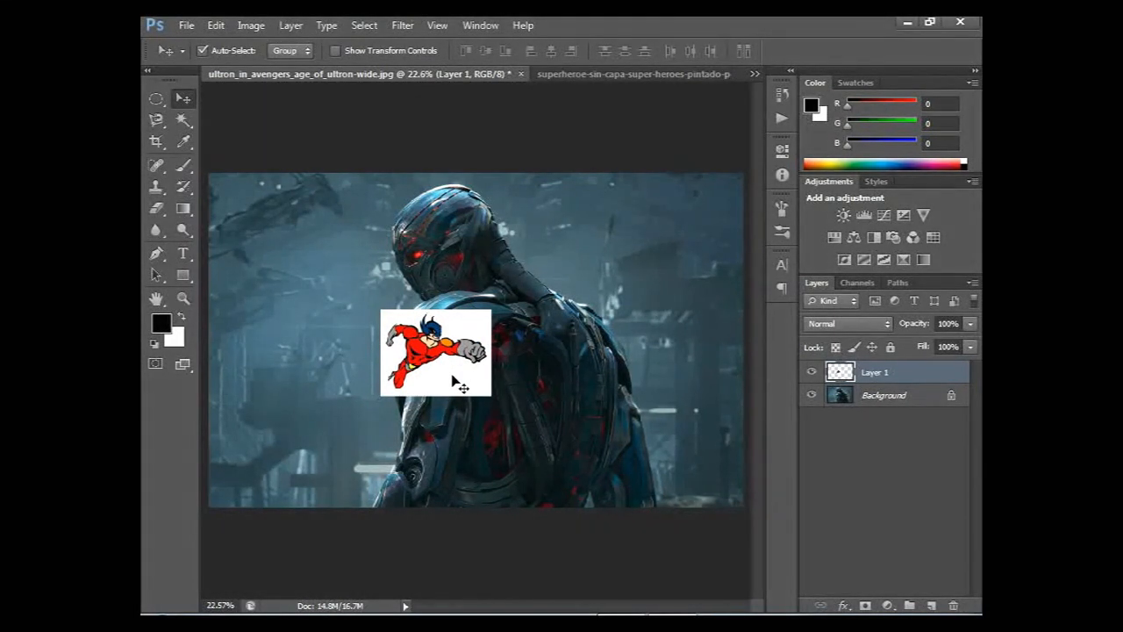
key("ctrl+alt+z")
key("ctrl+alt+z")
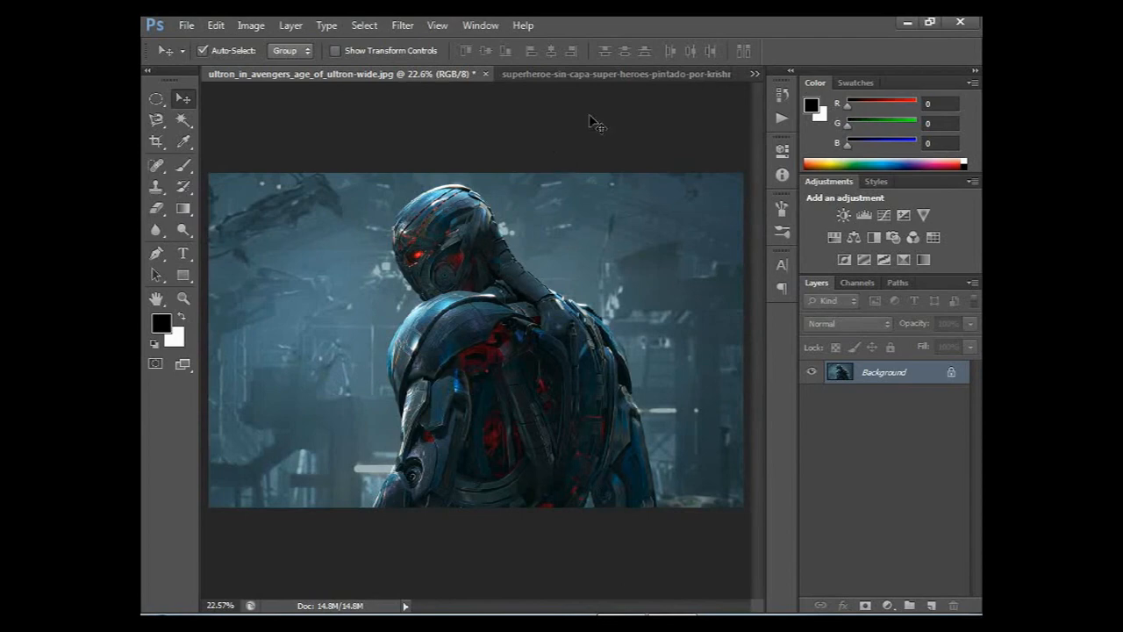
- Invert the selection in the superhero image to pick the hero and copy him into the Ultron image with the Move Tool
left_click(612, 74)
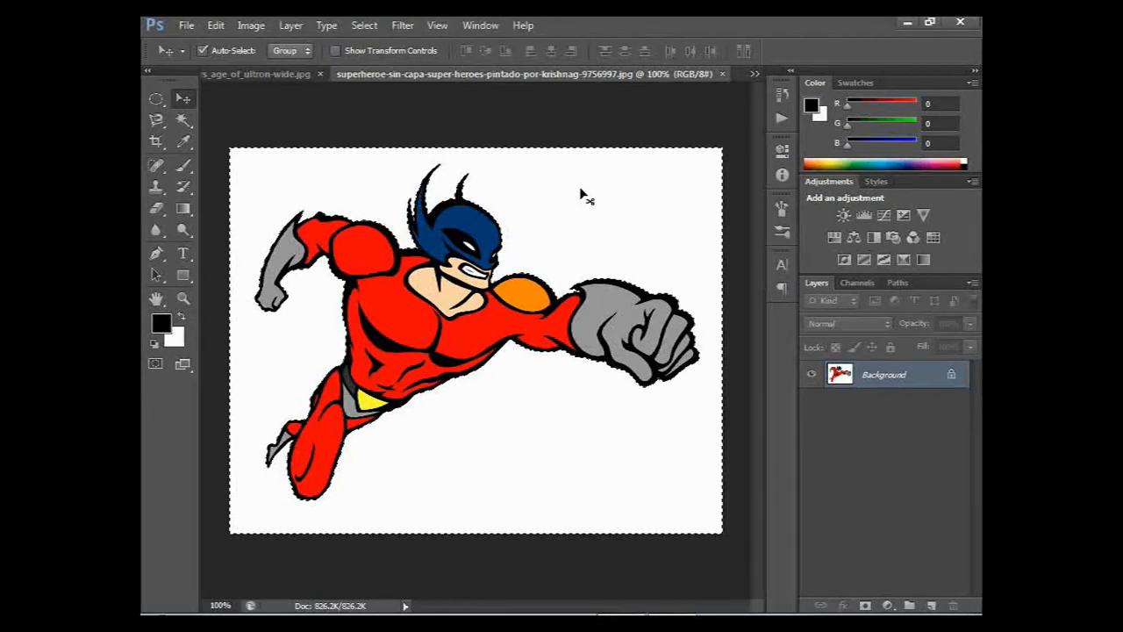
key("ctrl+shift+i")
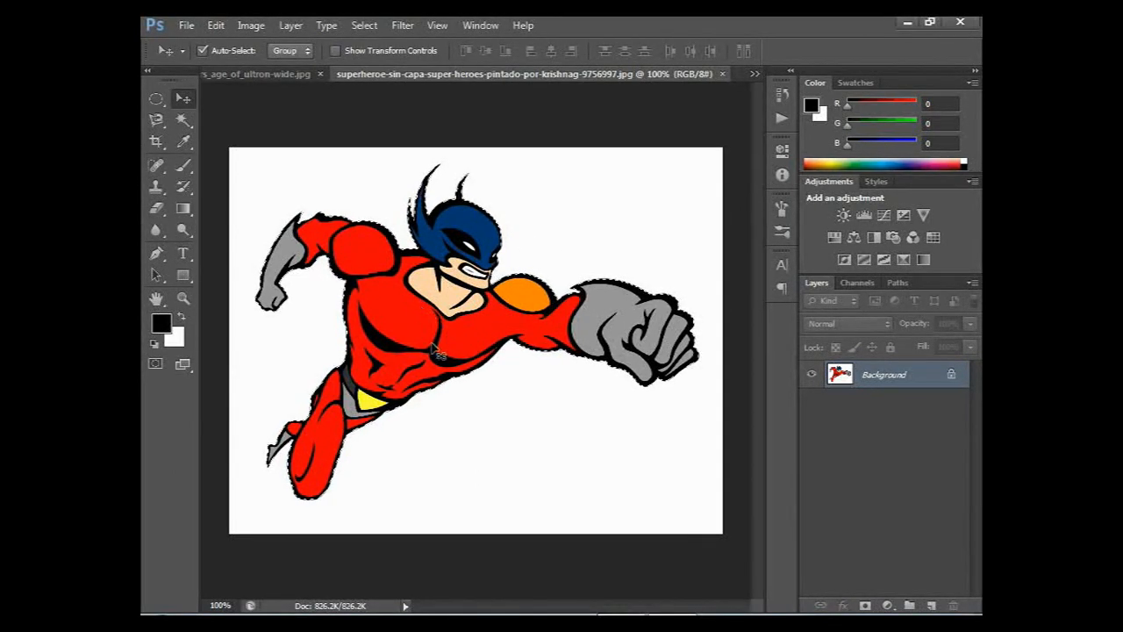
left_click_drag(428, 326, 469, 372)
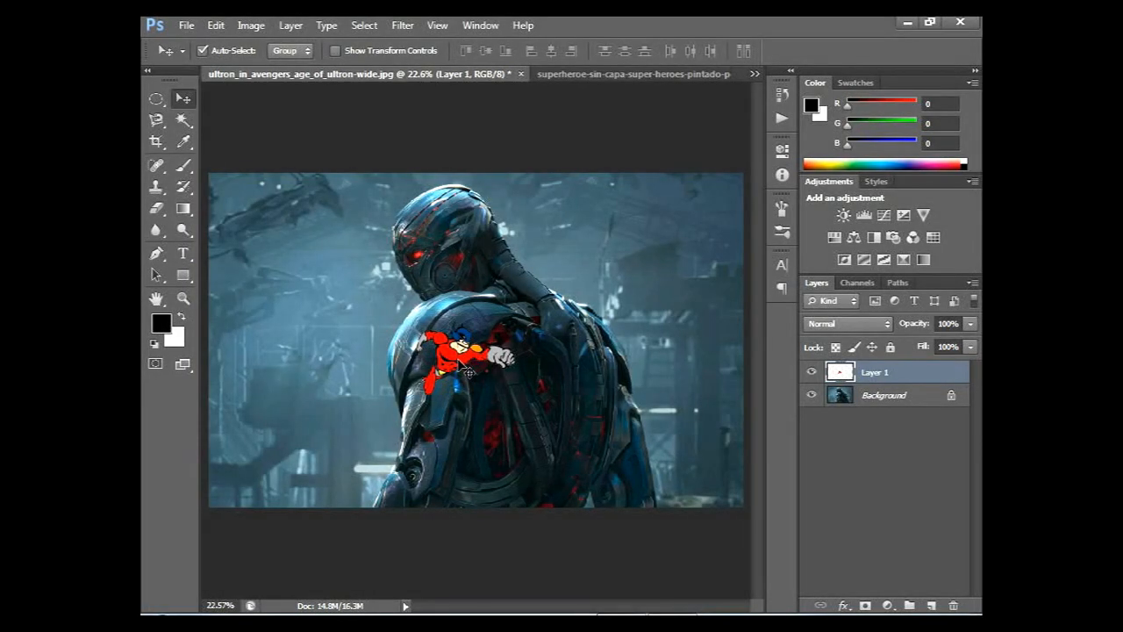
- Enlarge the superhero with Free Transform to several times his size and place him in front of Ultron's shoulder and arm
key("ctrl+t")
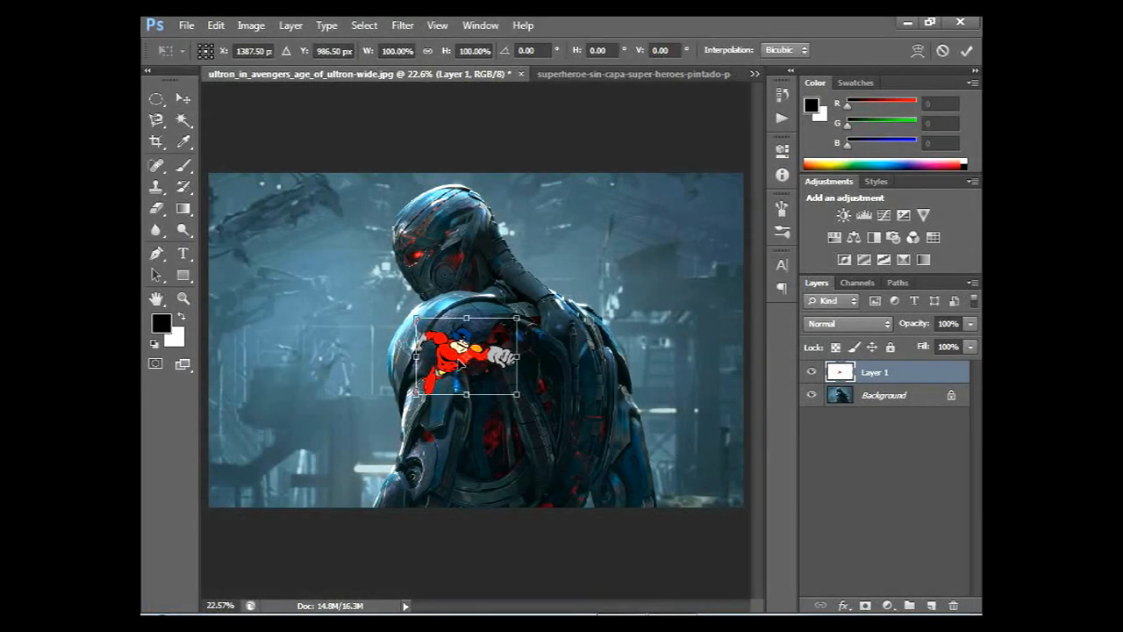
left_click_drag(518, 320, 749, 181)
key("Return")
left_click_drag(601, 287, 391, 375)
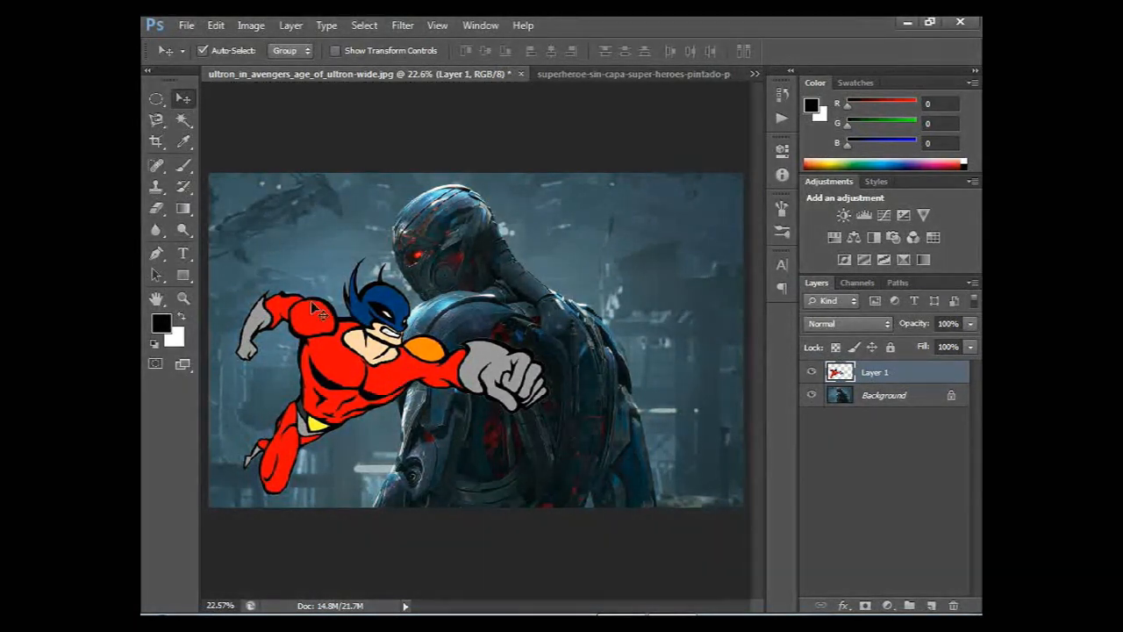
- In the superhero image, invert the selection between the white background and the hero, and clear the selection
left_click(573, 75)
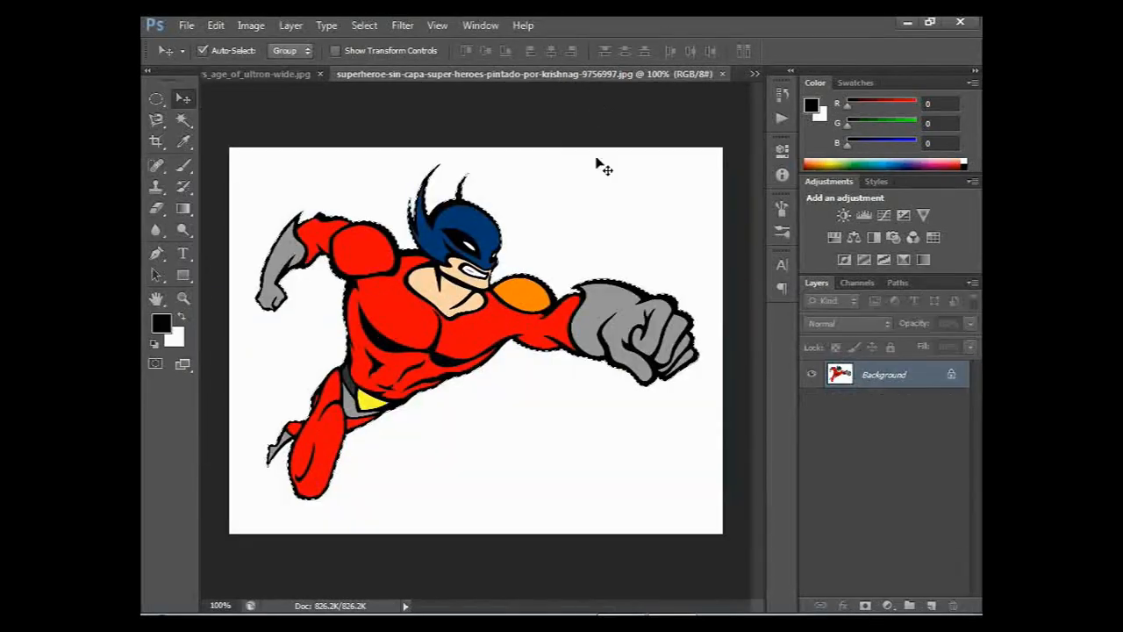
left_click(184, 119)
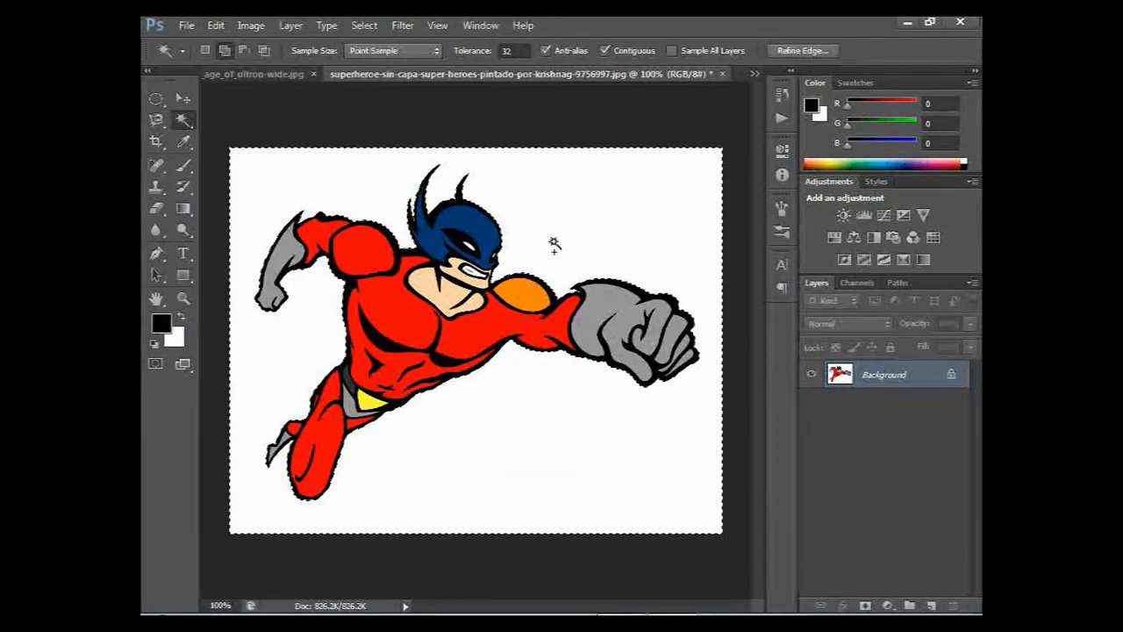
key("ctrl+shift+i")
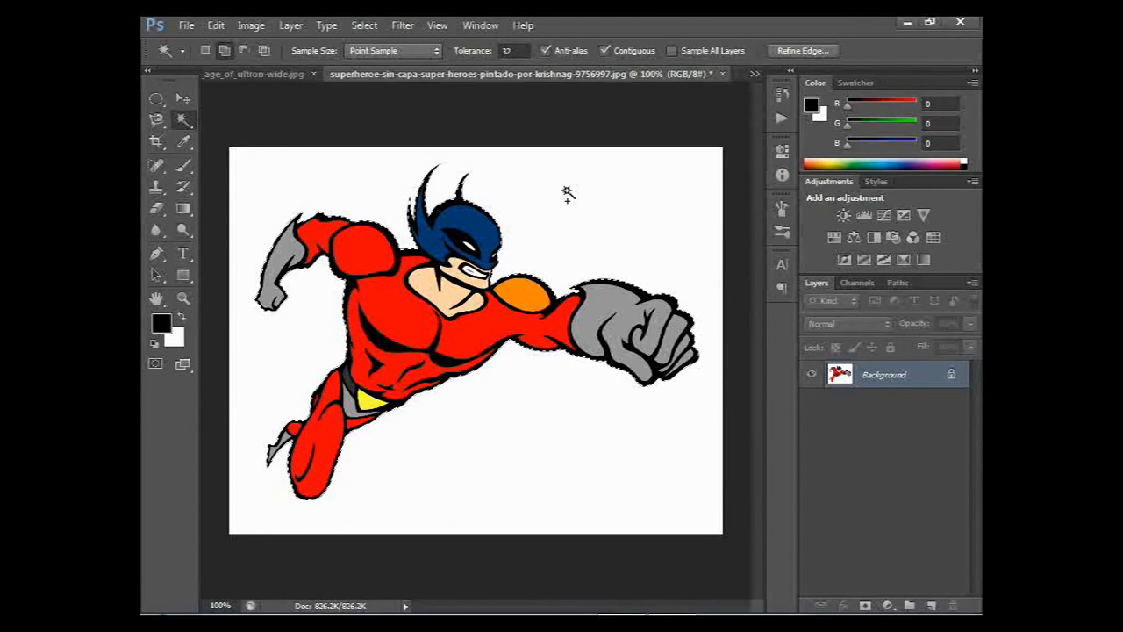
key("ctrl+d")
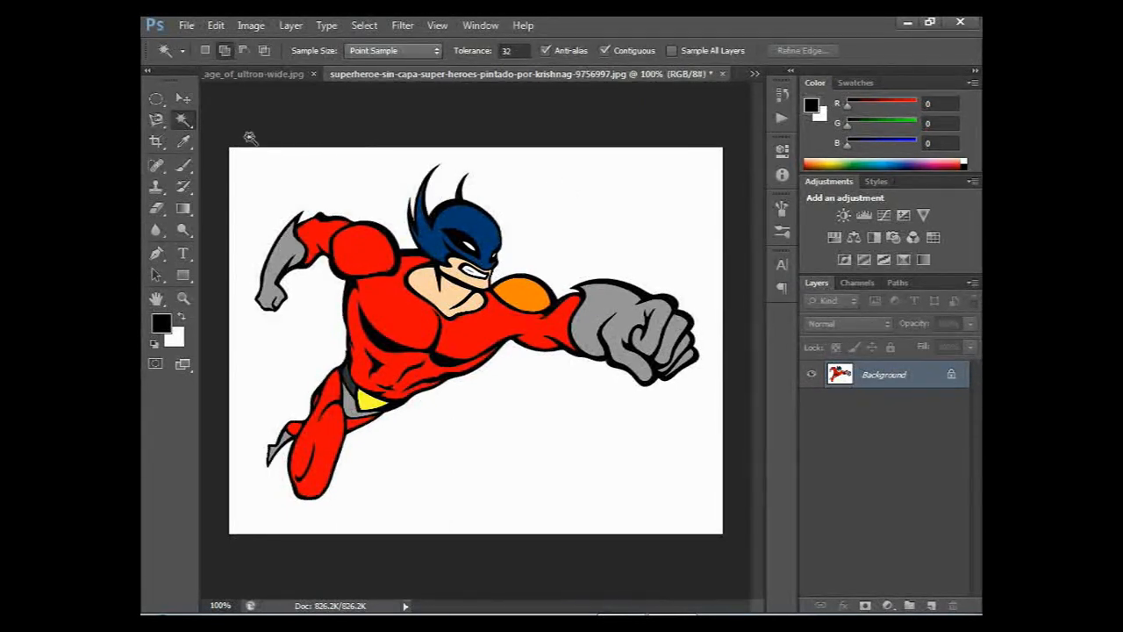
- Choose the Quick Selection Tool, switch to the Ultron image and delete the superhero layer
right_click(187, 123)
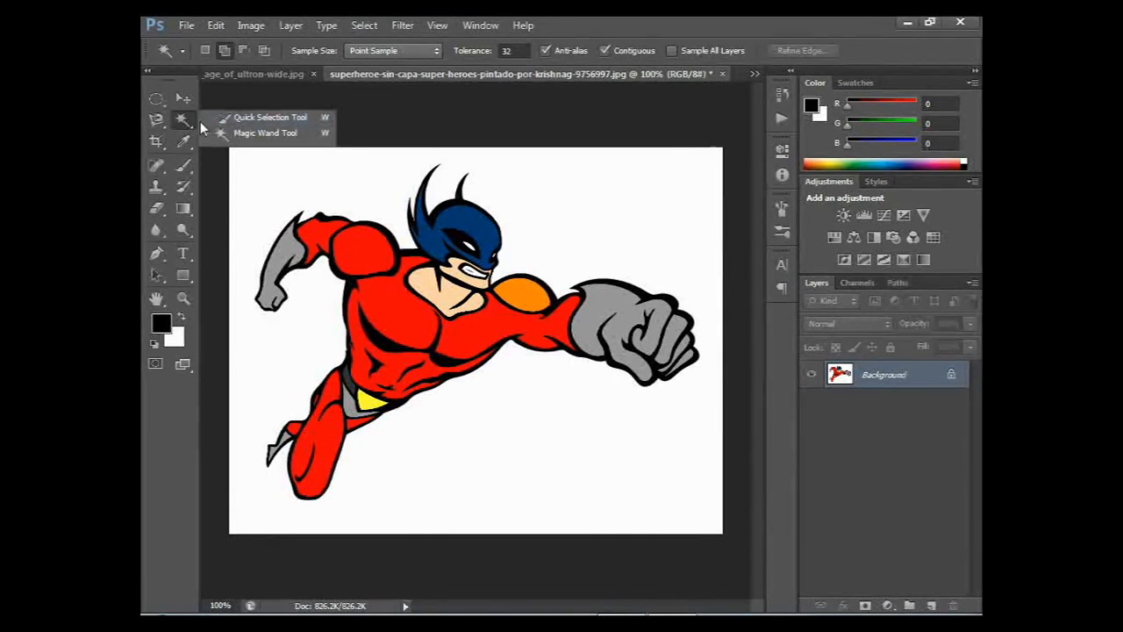
left_click(273, 116)
left_click(279, 76)
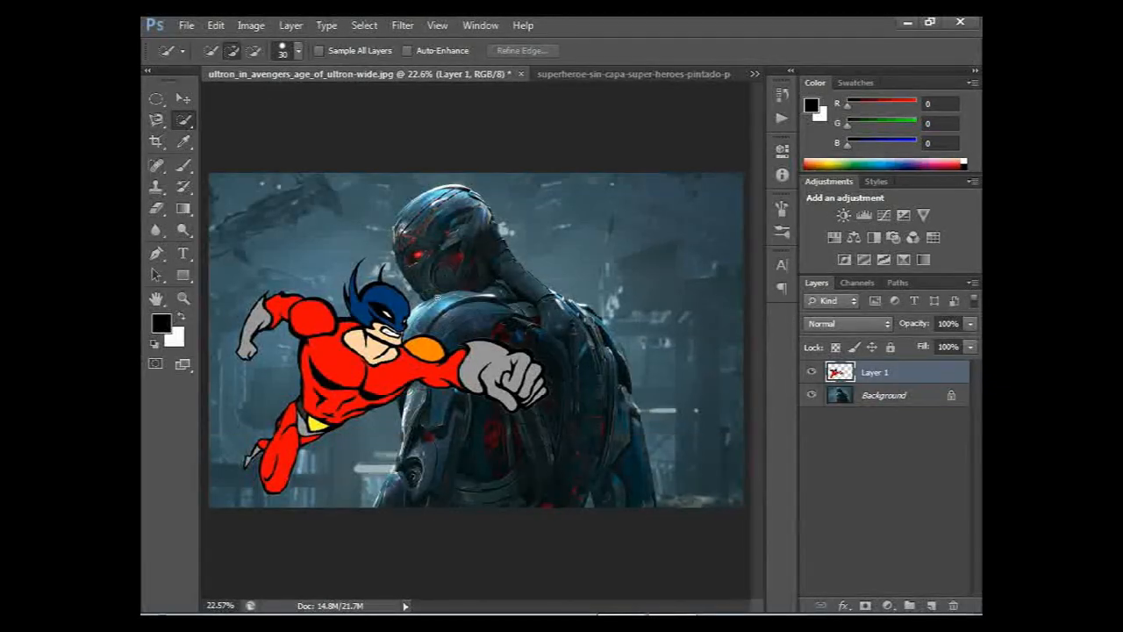
left_click_drag(880, 373, 953, 605)
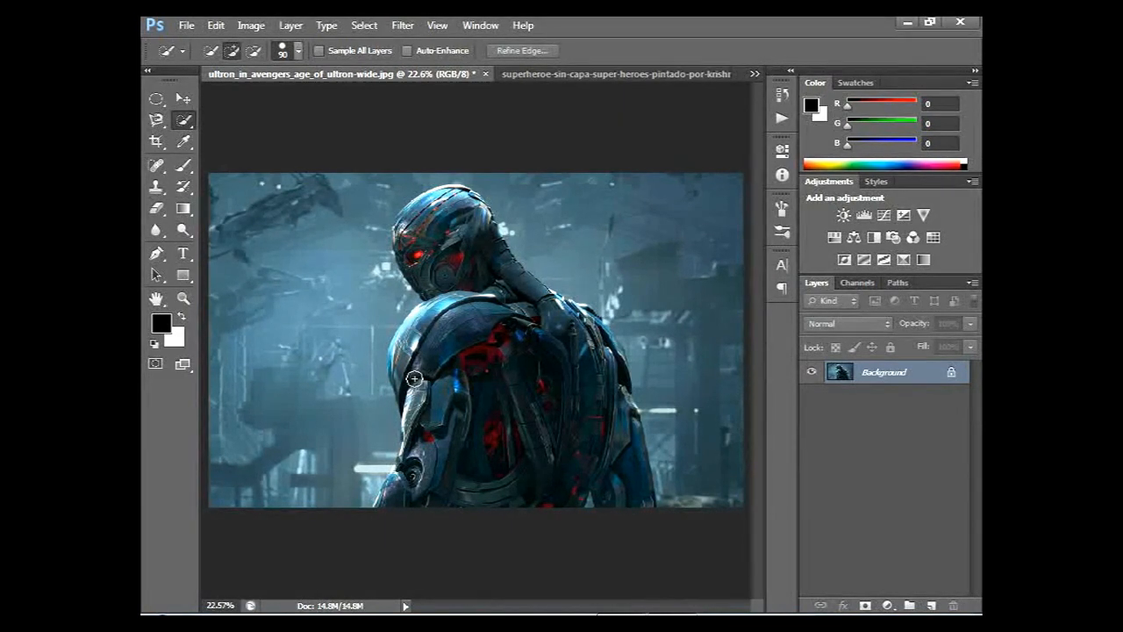
- Select Ultron's arm, shoulder, torso and head with the Quick Selection Tool, using a brush size of 90
left_click_drag(387, 497, 405, 467)
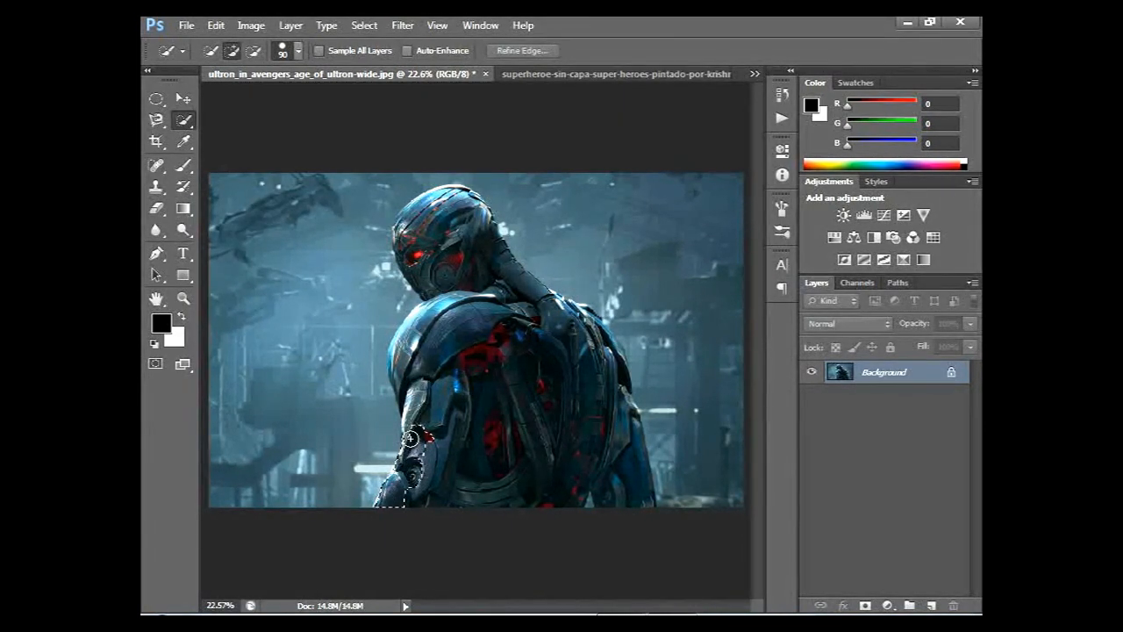
left_click_drag(403, 355, 449, 307)
left_click_drag(495, 356, 512, 386)
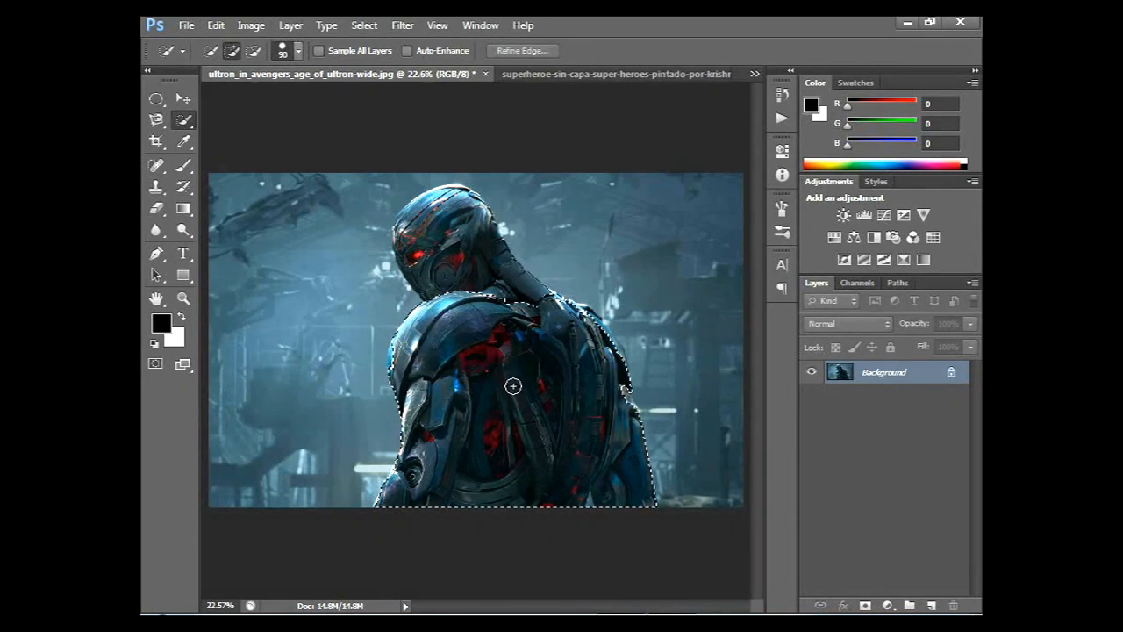
mouse_move(523, 315)
left_mouse_down()
mouse_move(502, 269)
mouse_move(458, 252)
left_mouse_up()
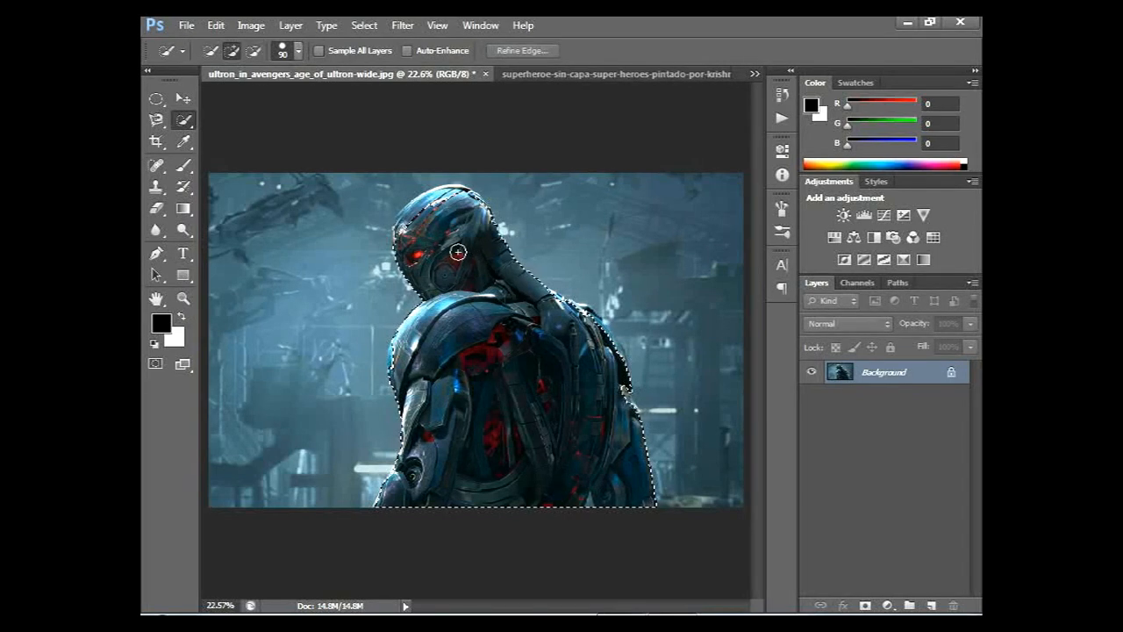
left_click_drag(421, 218, 418, 214)
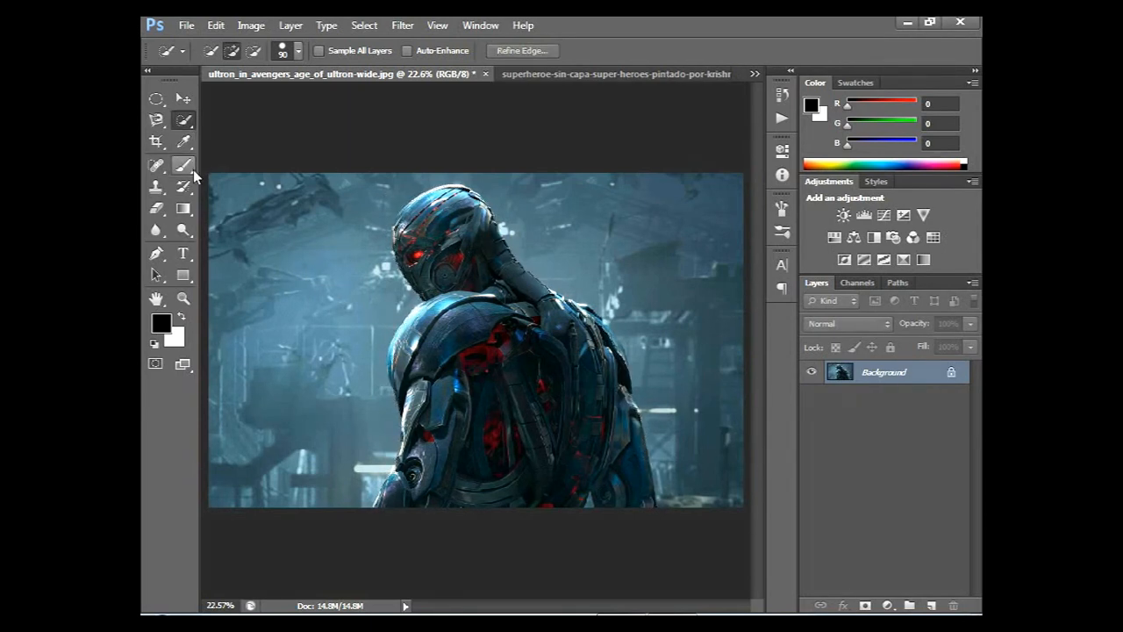
- Crop the Ultron image on both sides with the Crop Tool to frame the figure closely, and fit the result to the screen
left_click(158, 144)
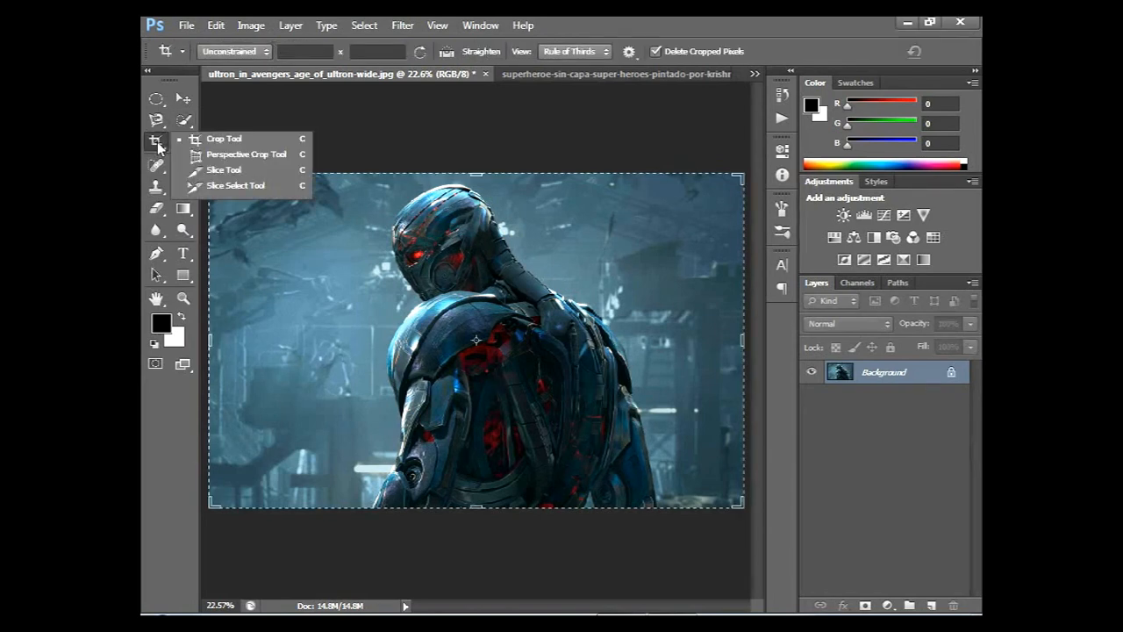
left_click(226, 143)
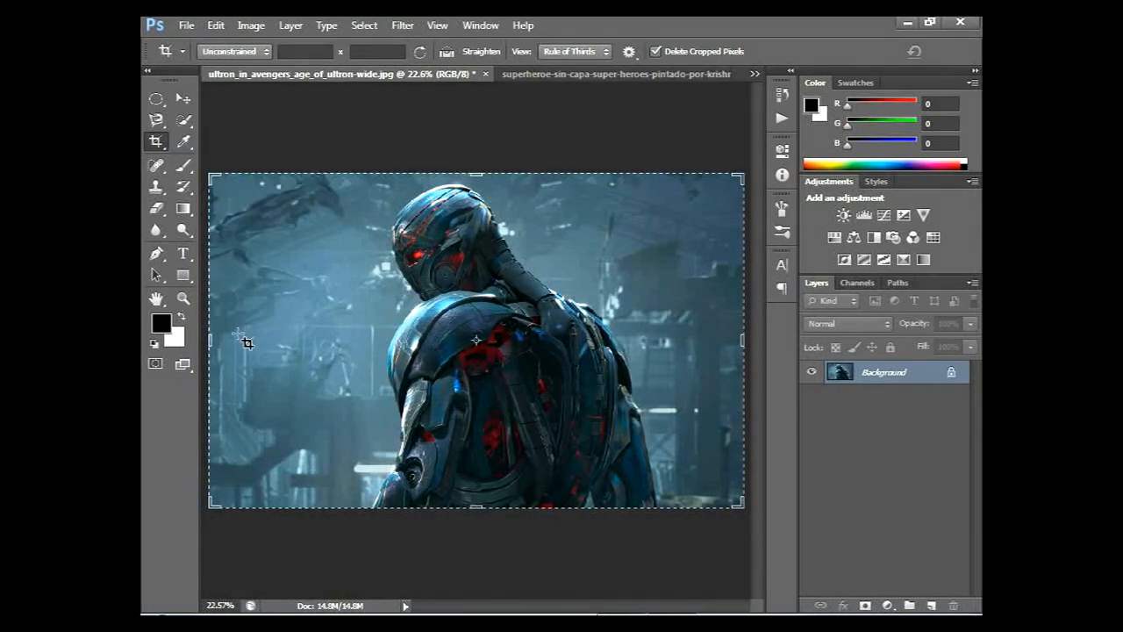
left_click_drag(212, 342, 290, 341)
left_click_drag(660, 351, 622, 354)
key("Return")
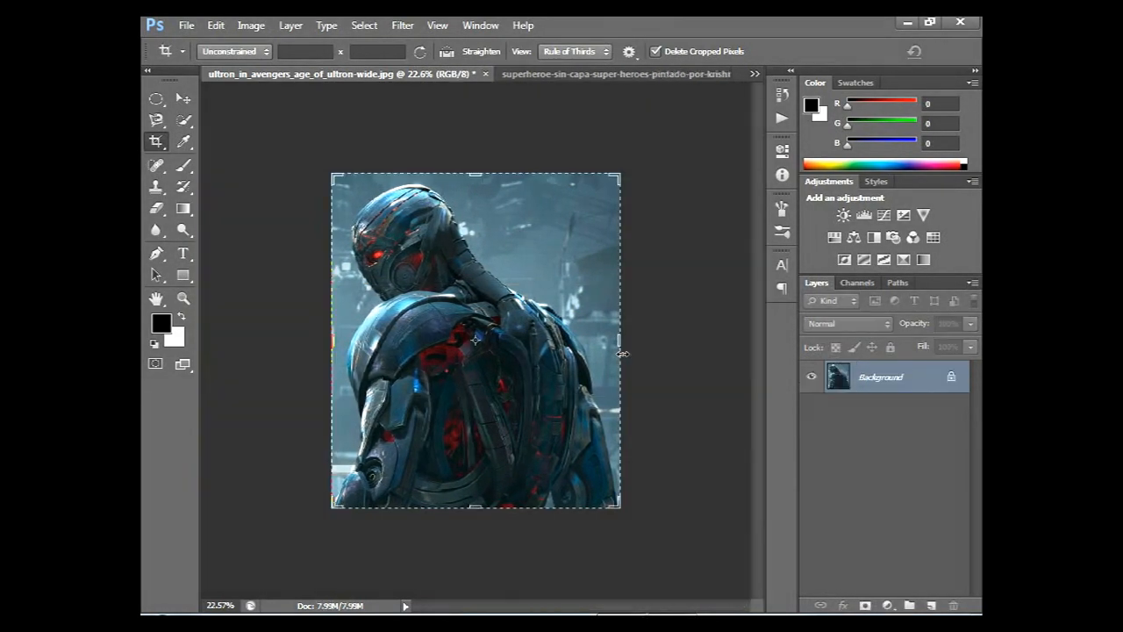
key("ctrl+0")
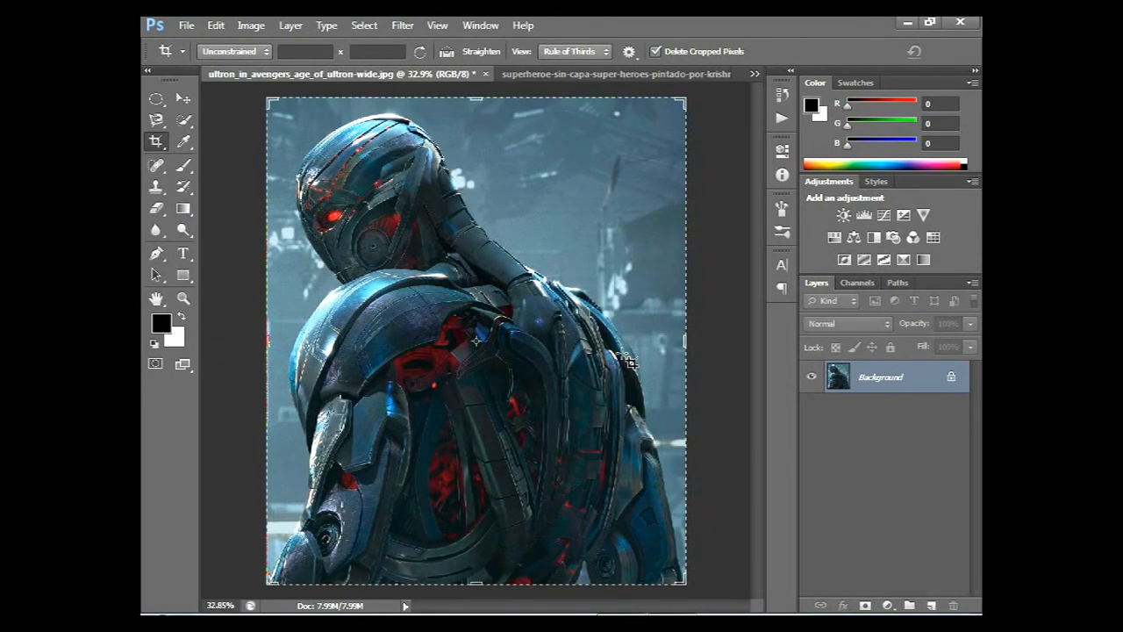
- Undo the crop of the Ultron image and fit the full-width picture to the screen
key("ctrl")
key("ctrl+z")
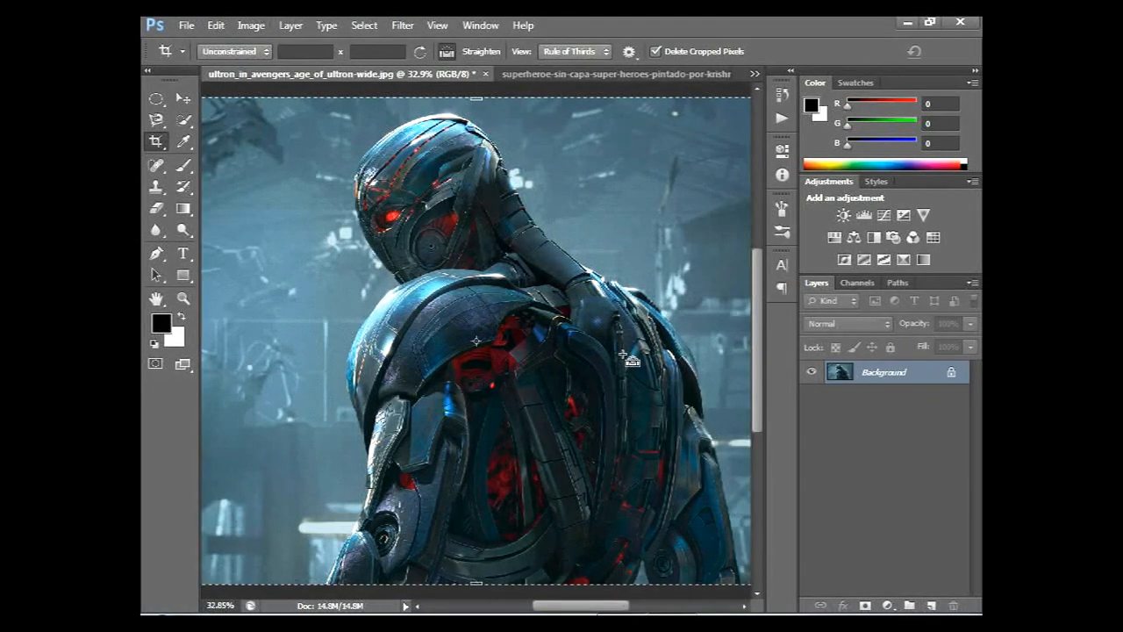
key("ctrl+0")
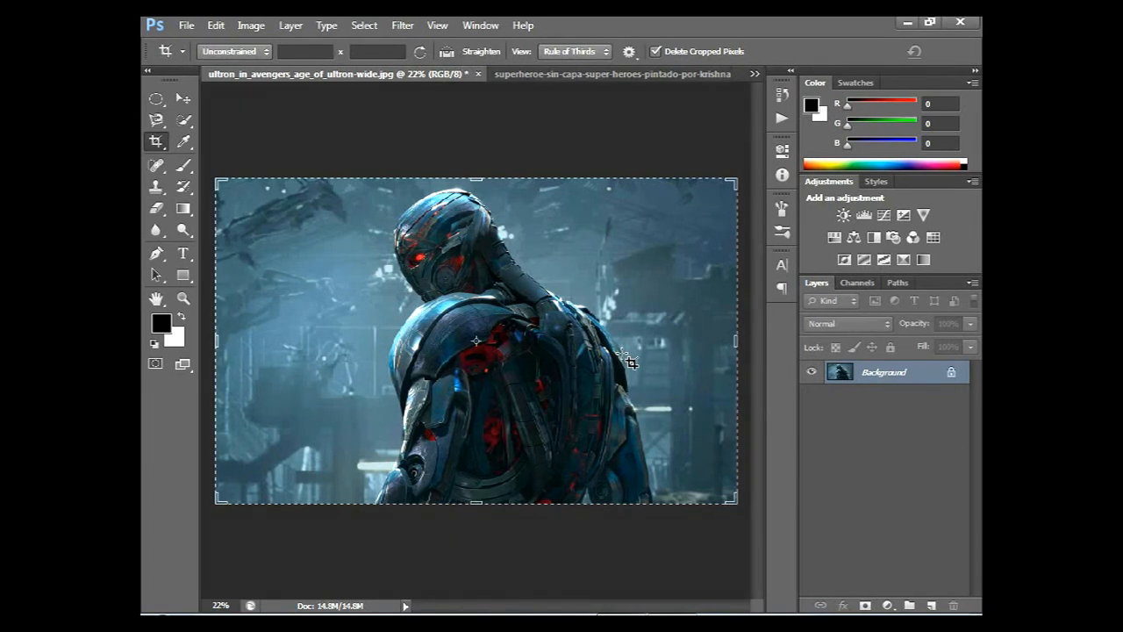
key("ctrl")
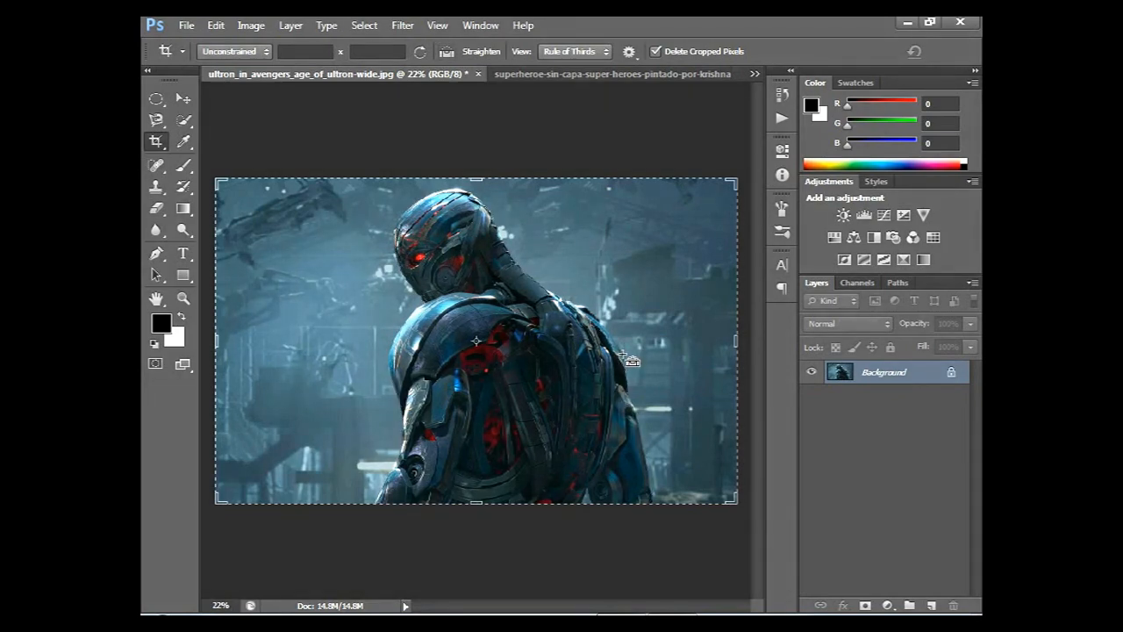
key("ctrl+v")
key("ctrl+z")
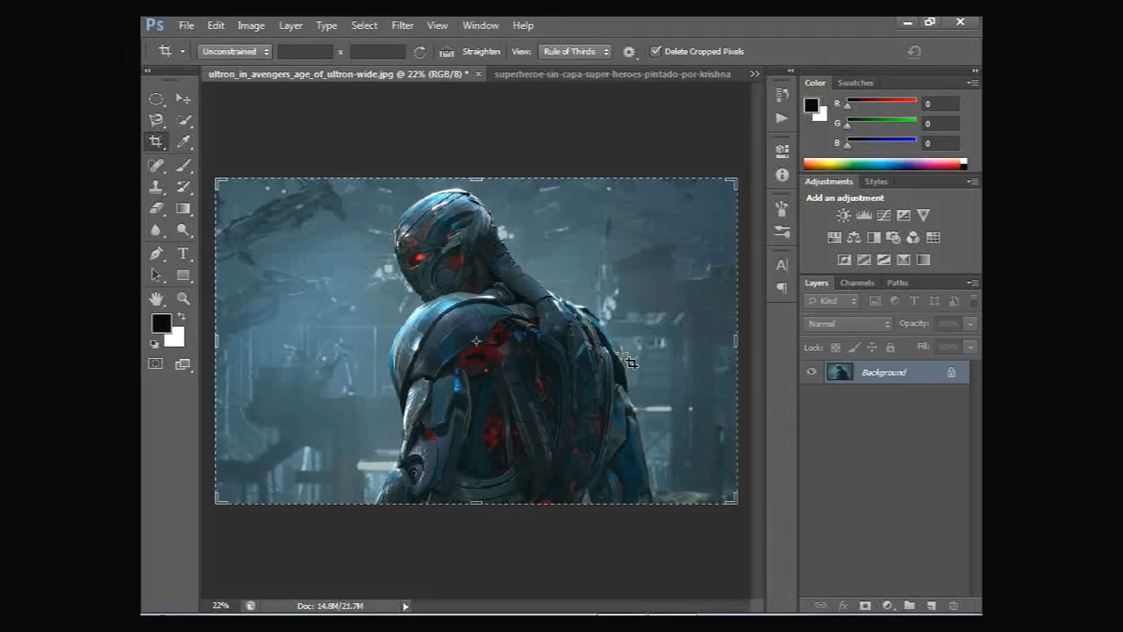
key("ctrl")
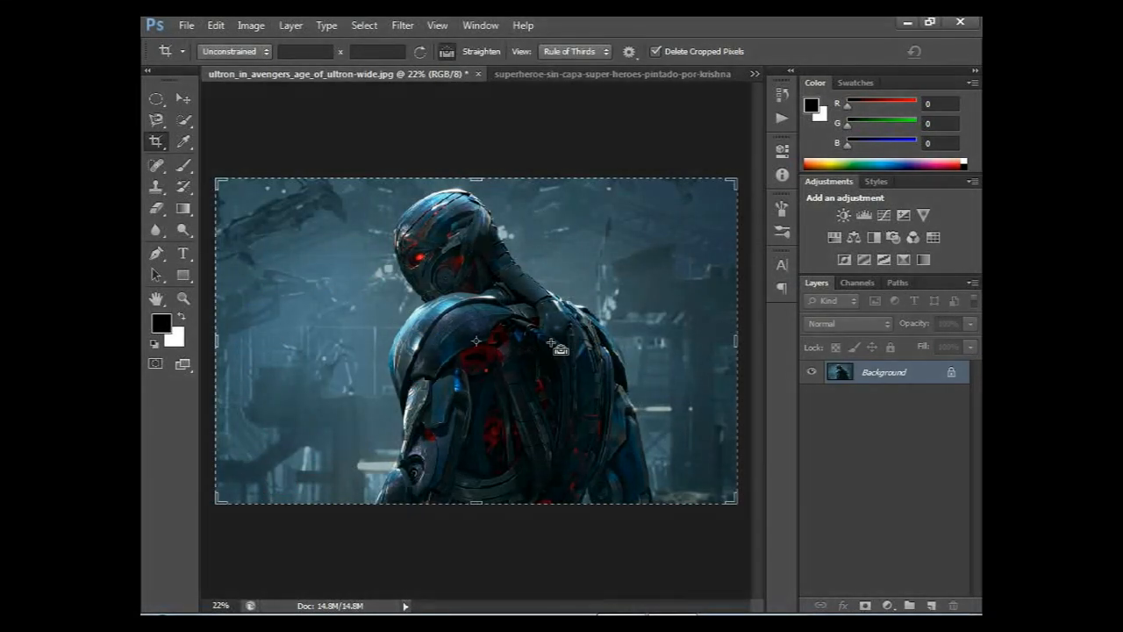